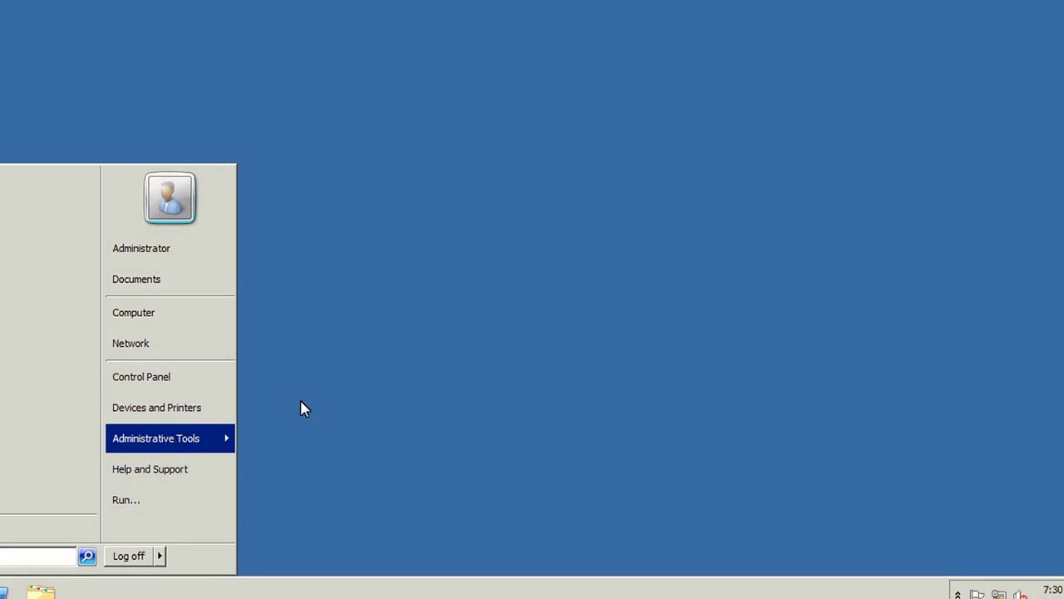
Open Server Manager and start the Add Roles wizard from the Roles page.
mouse_move(177, 446)
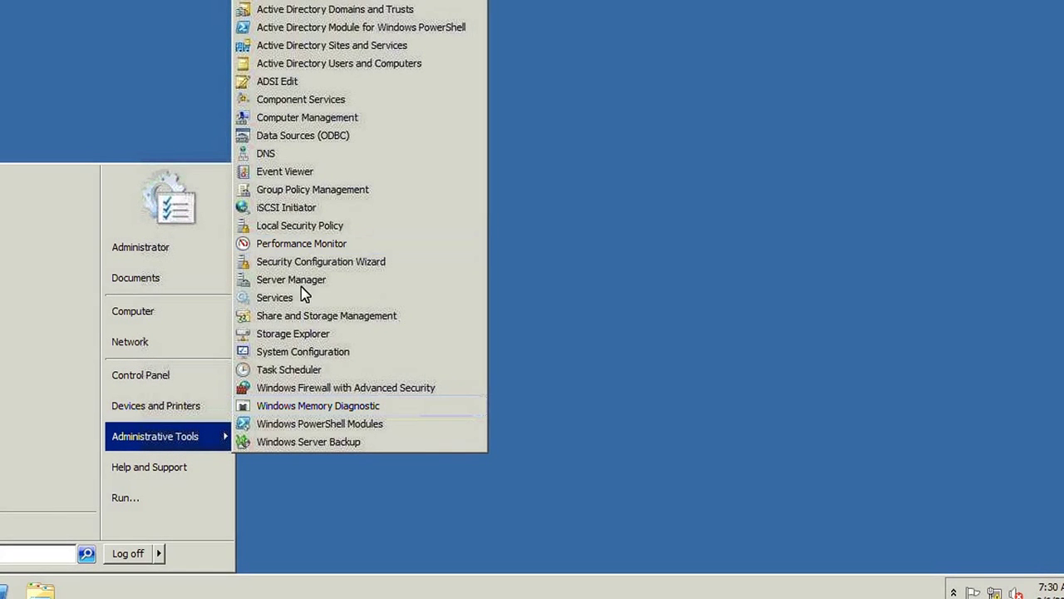
left_click(328, 283)
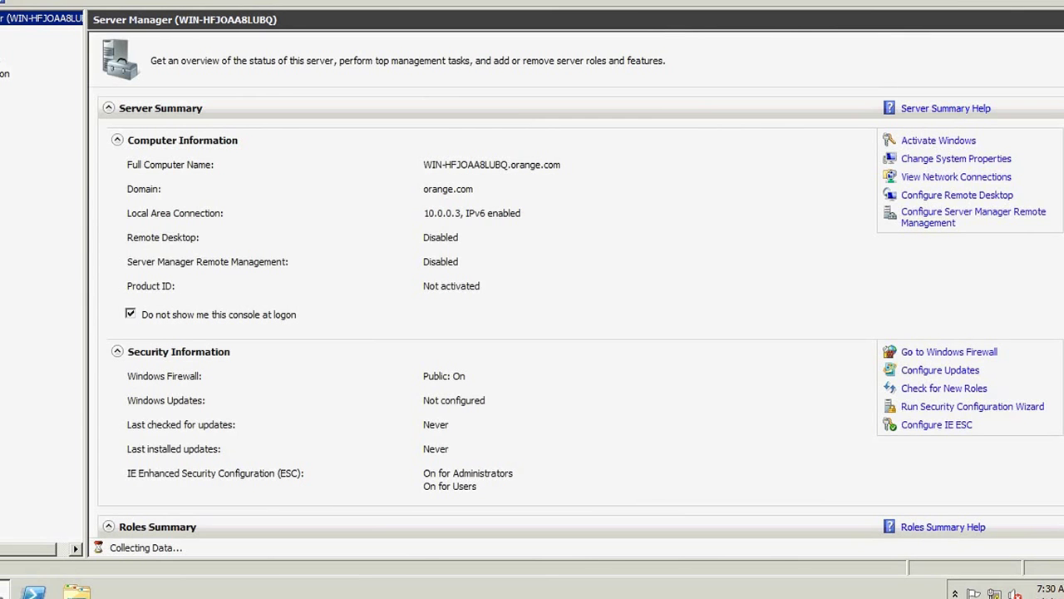
key("Down")
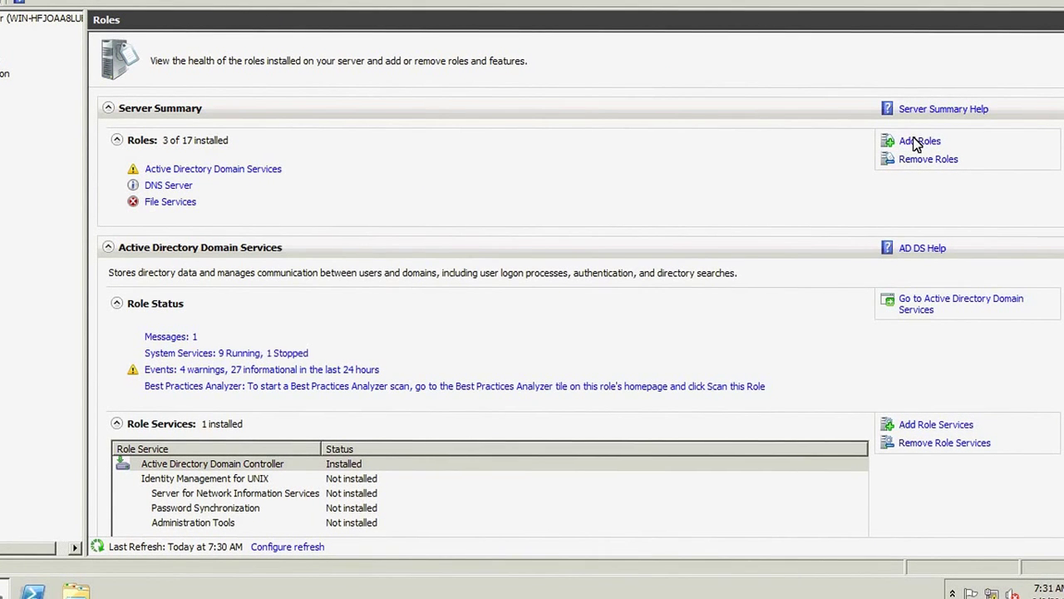
left_click(921, 141)
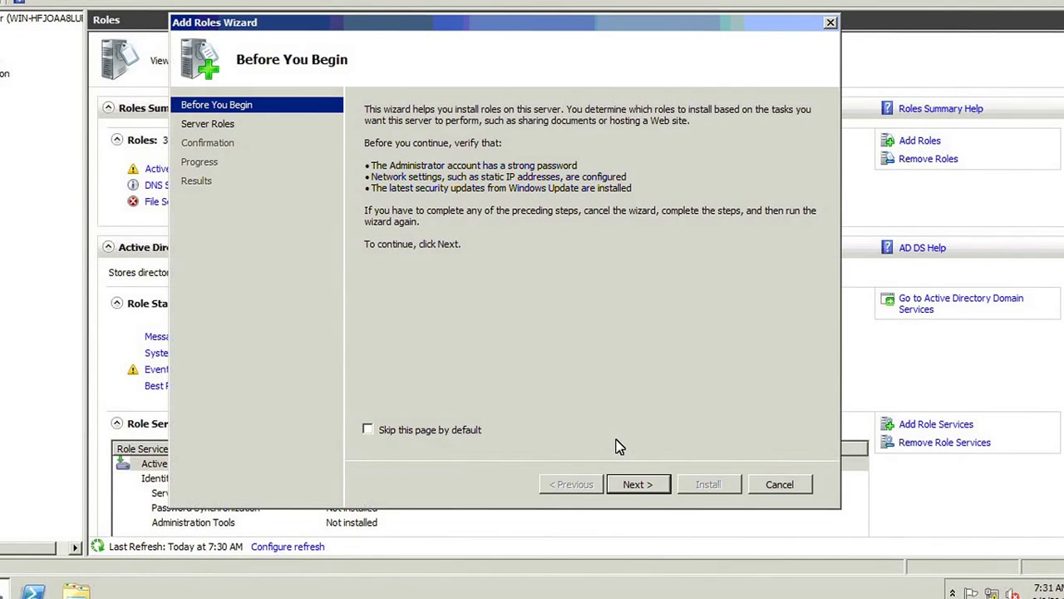
Select the DHCP Server role for installation and bind it to the 10.0.0.3 network connection.
left_click(639, 483)
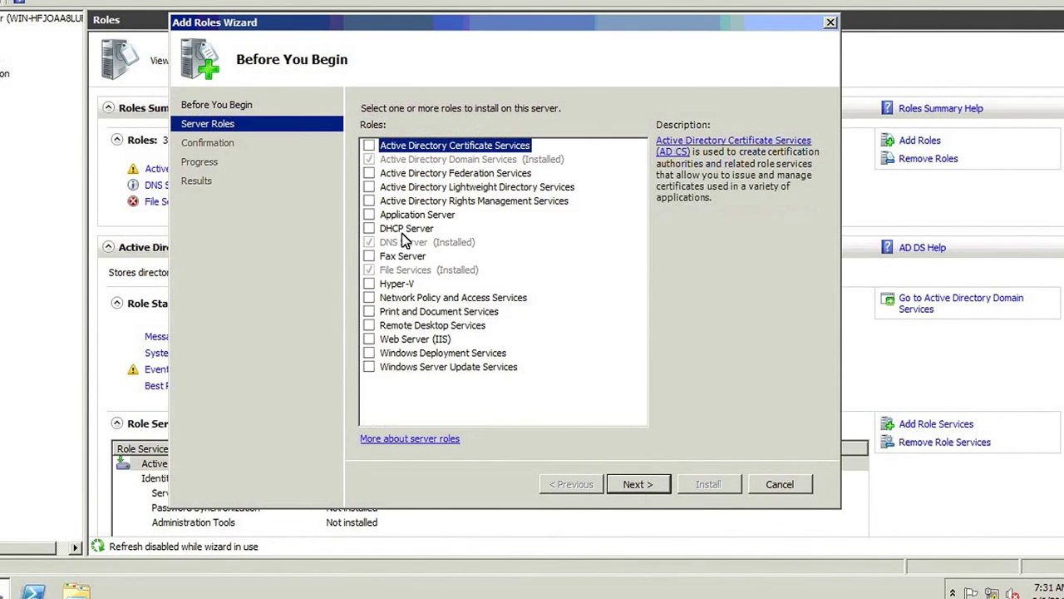
left_click(374, 233)
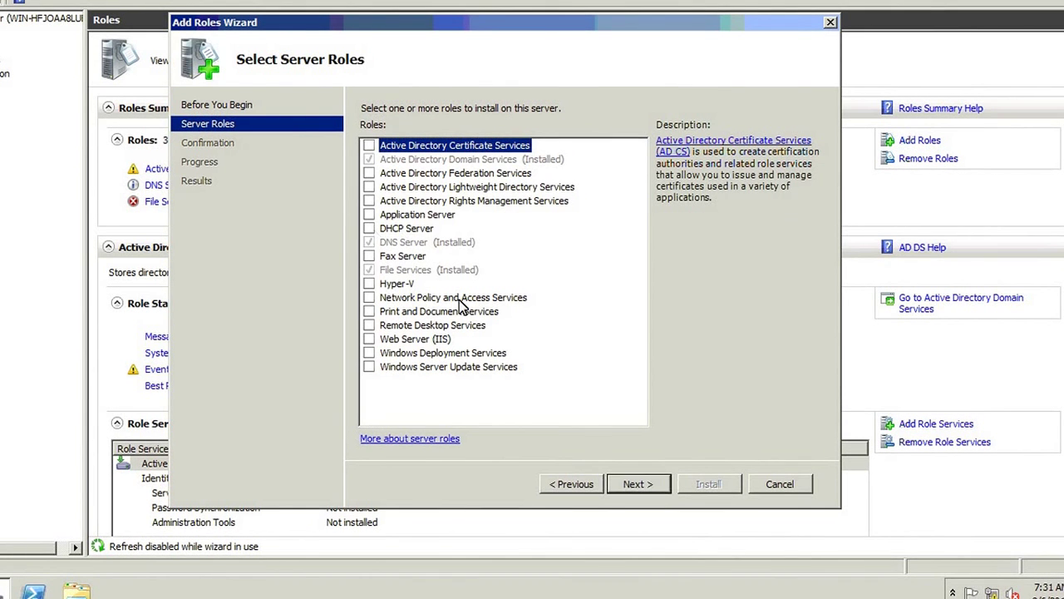
left_click(643, 485)
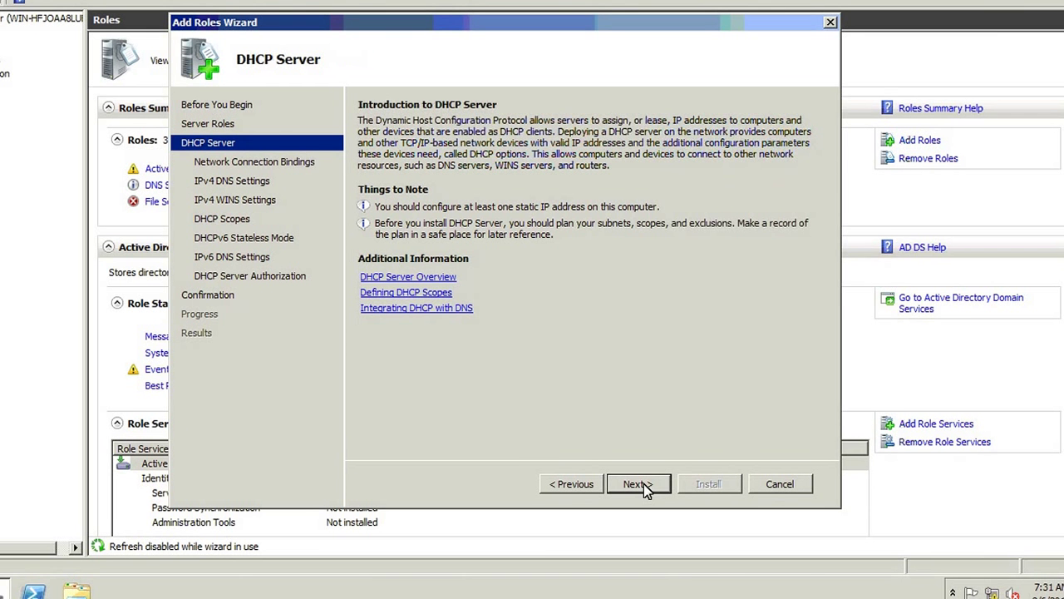
left_click(643, 483)
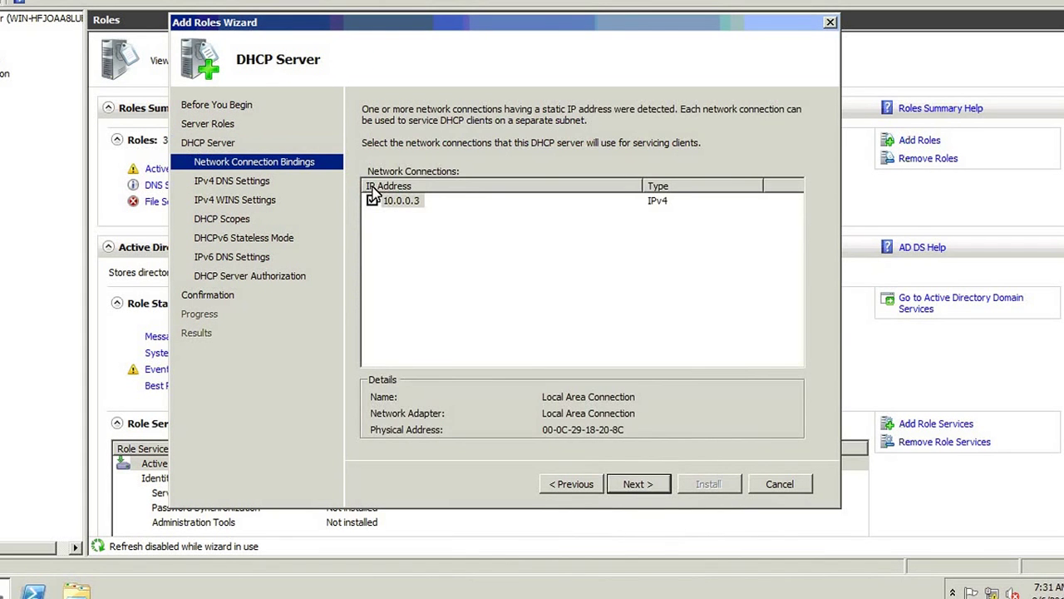
left_click(644, 484)
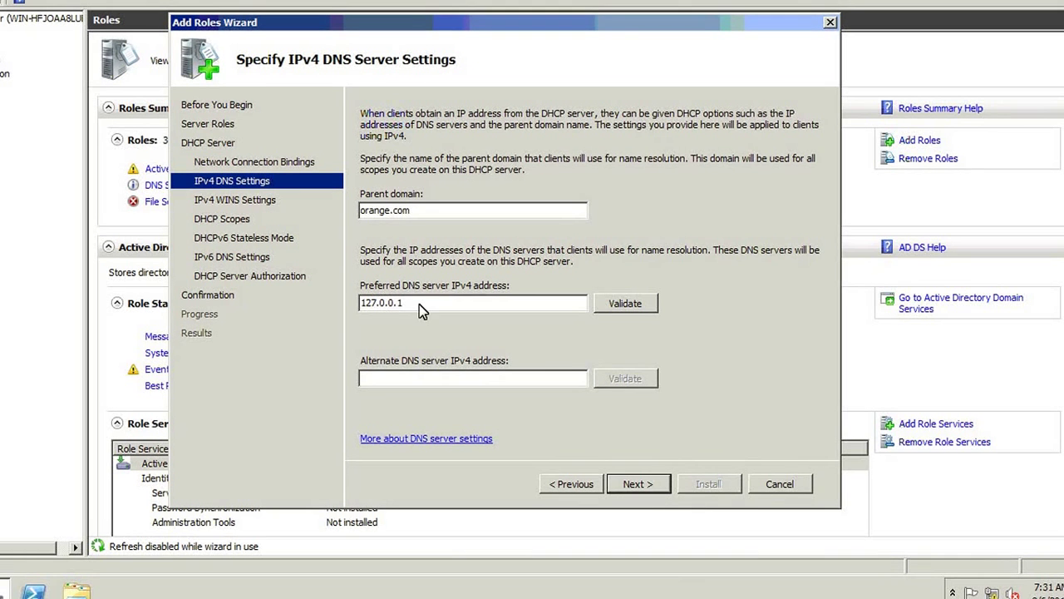
Open the Internet Protocol Version 4 (TCP/IPv4) properties of the Local Area Connection.
left_click(991, 592)
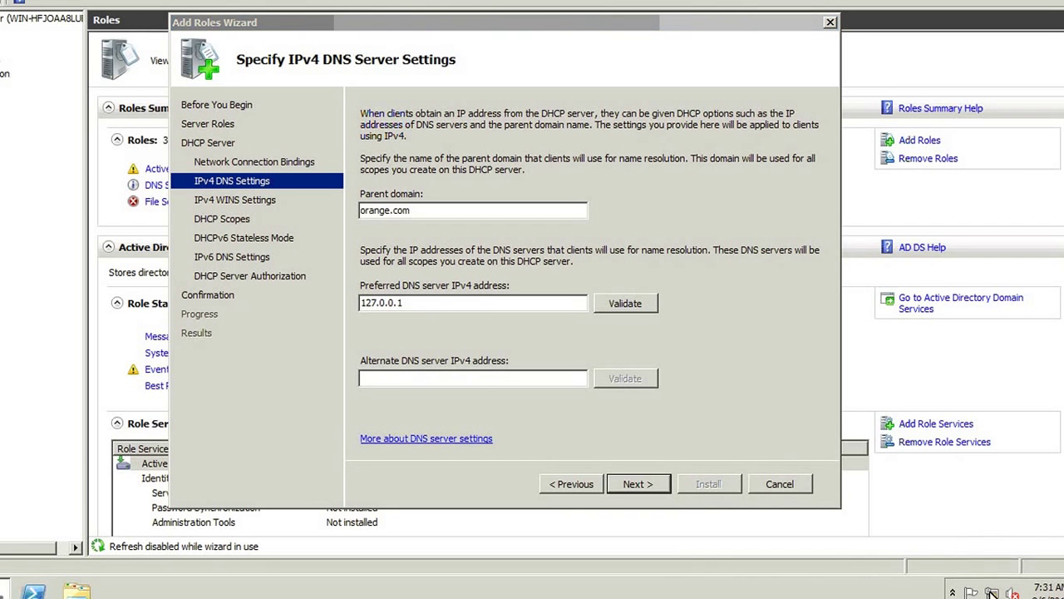
left_click(991, 592)
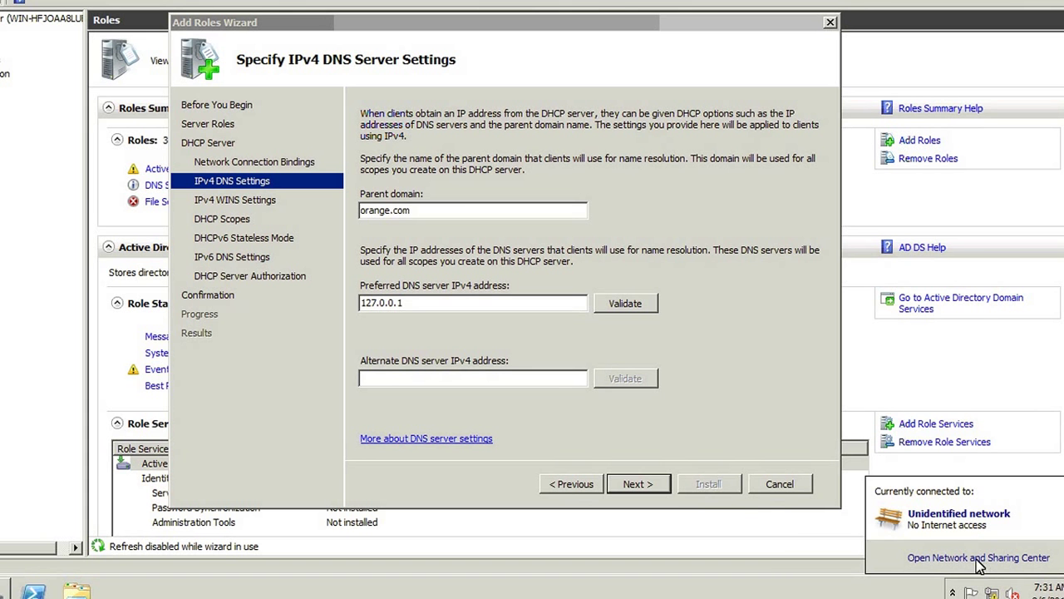
left_click(823, 547)
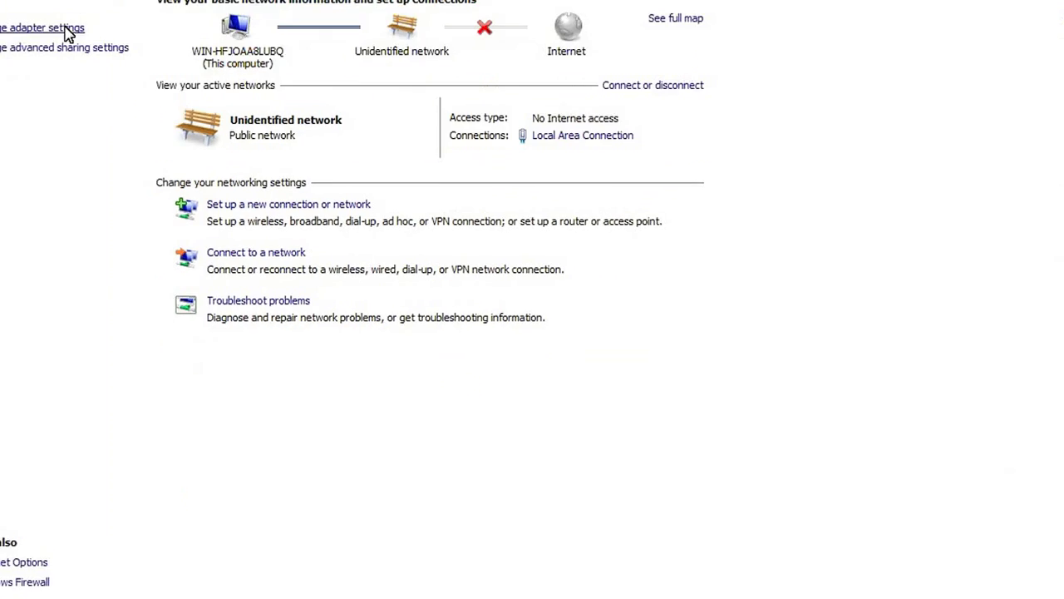
left_click(66, 28)
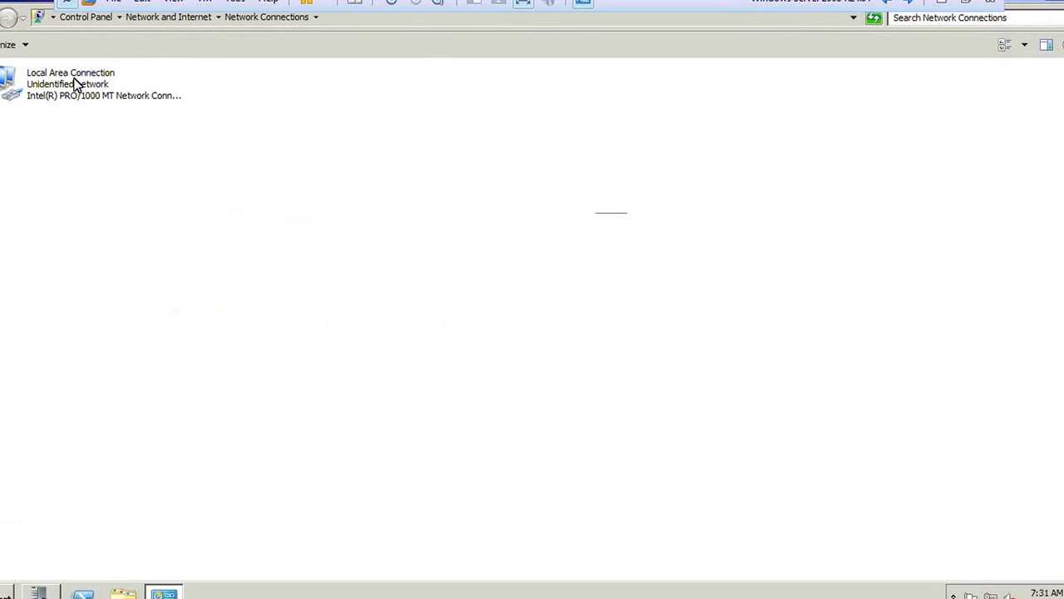
right_click(72, 81)
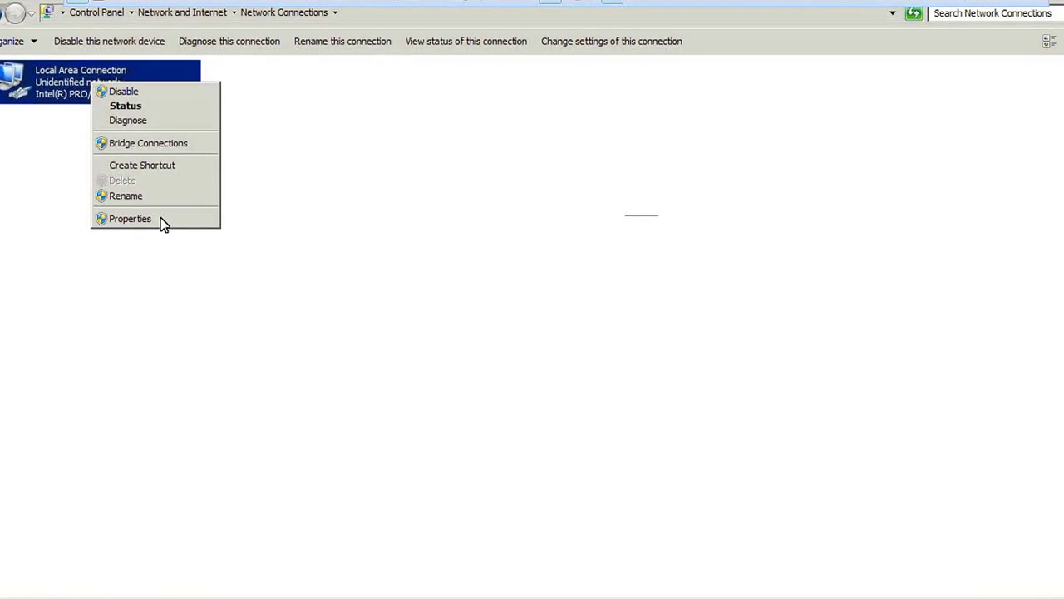
left_click(161, 221)
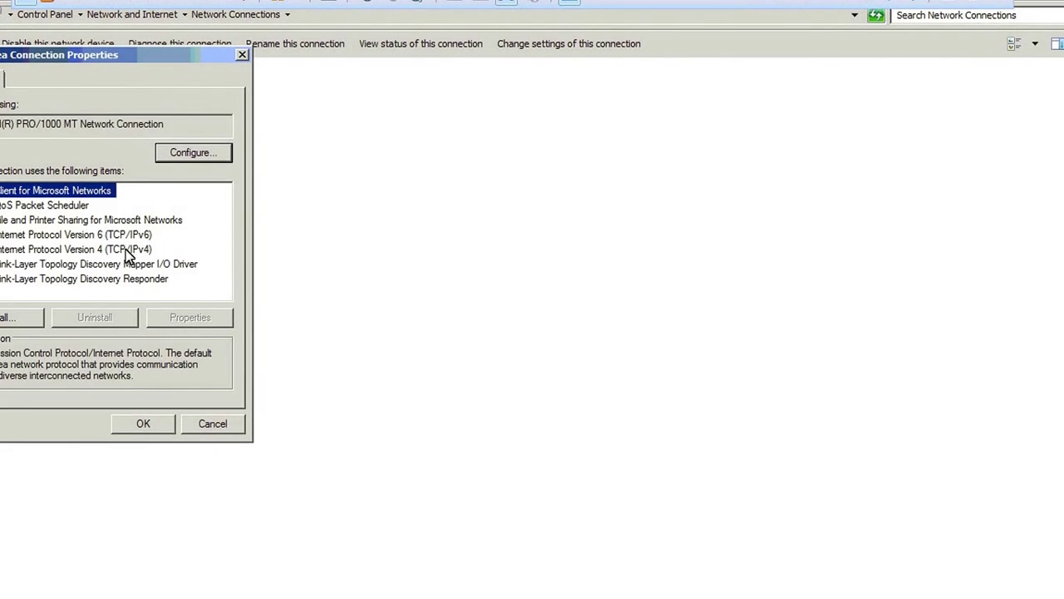
left_click(123, 249)
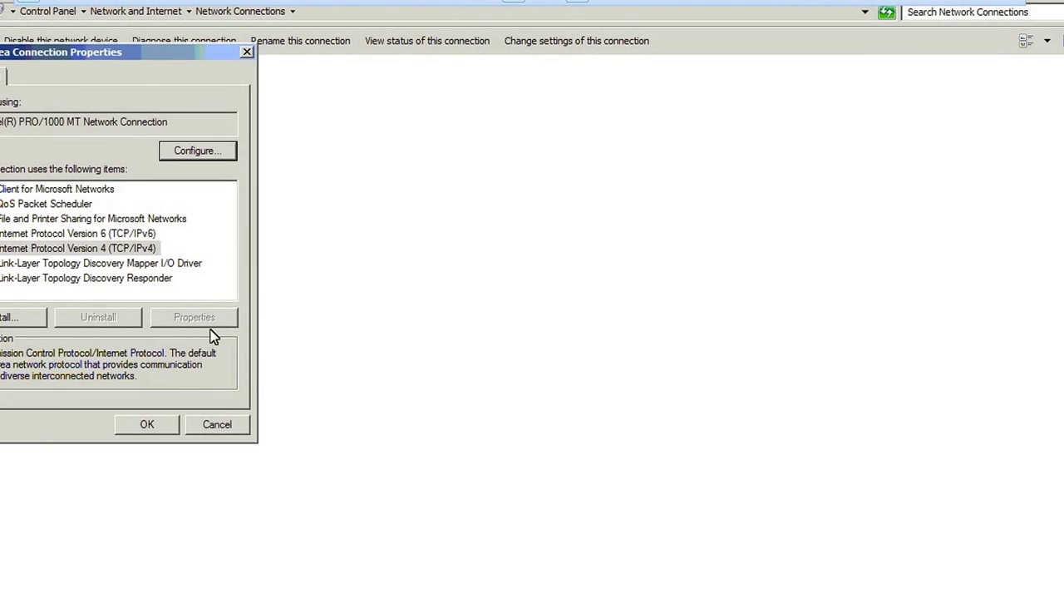
left_click(212, 321)
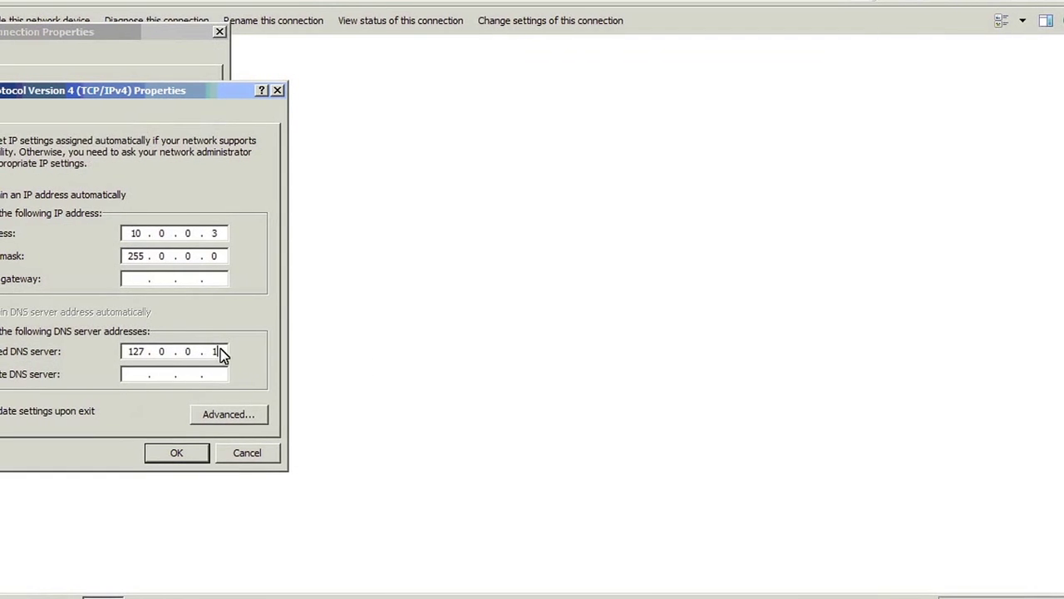
Set the adapter's preferred DNS server to 10.0.0.3 and close the connection properties.
key("BackSpace")
key("BackSpace")
key("BackSpace")
key("BackSpace")
key("BackSpace")
key("BackSpace")
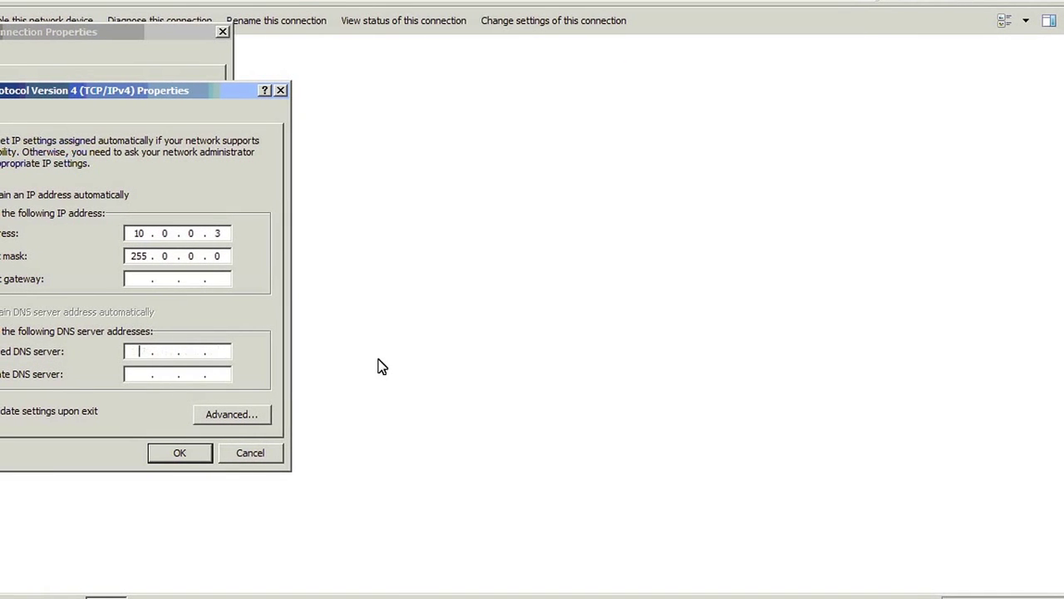
type("10.0.0.3")
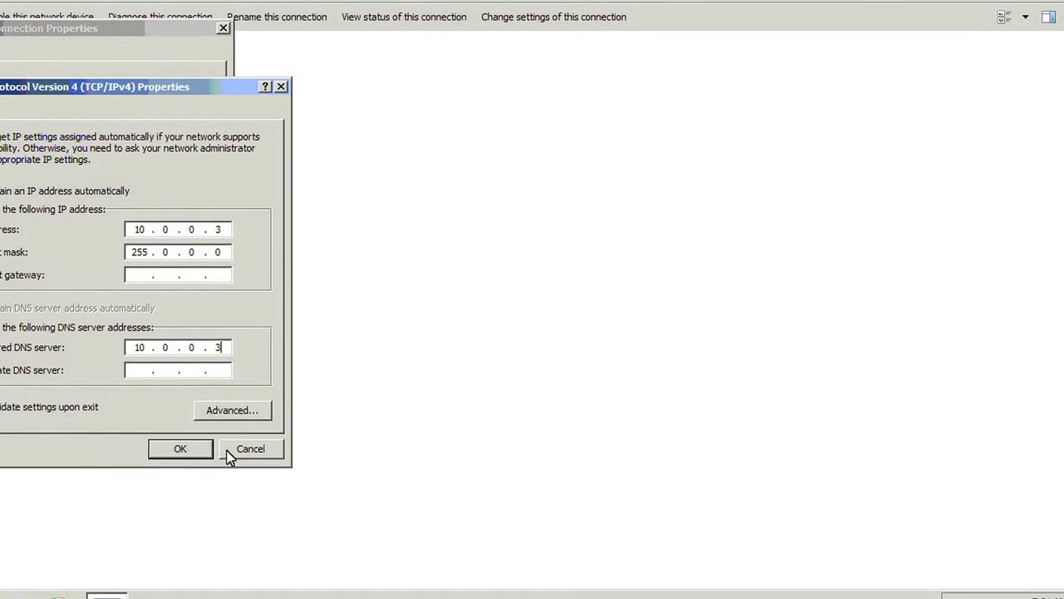
key("Return")
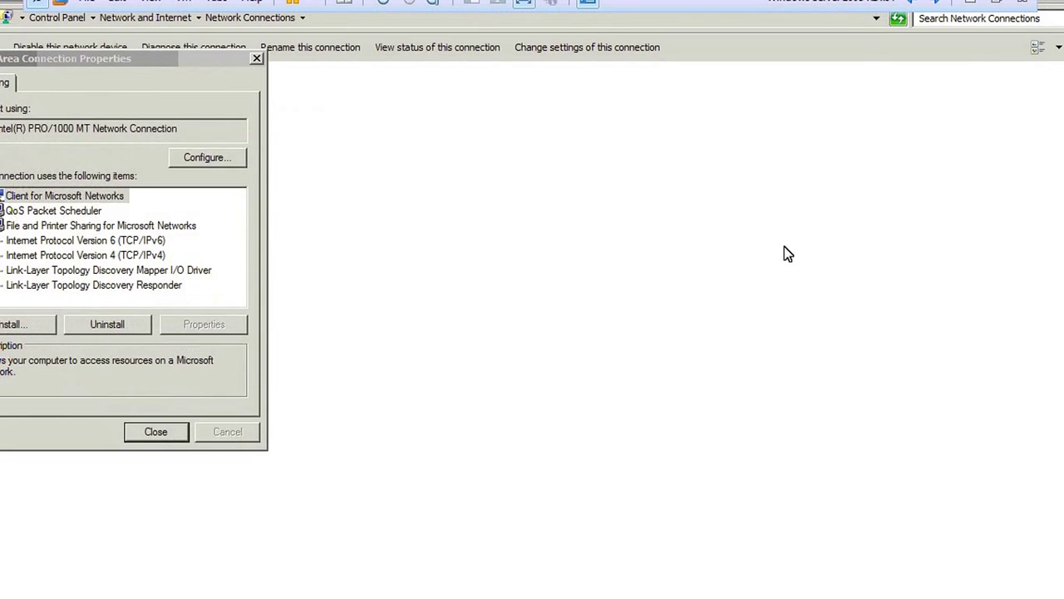
key("Return")
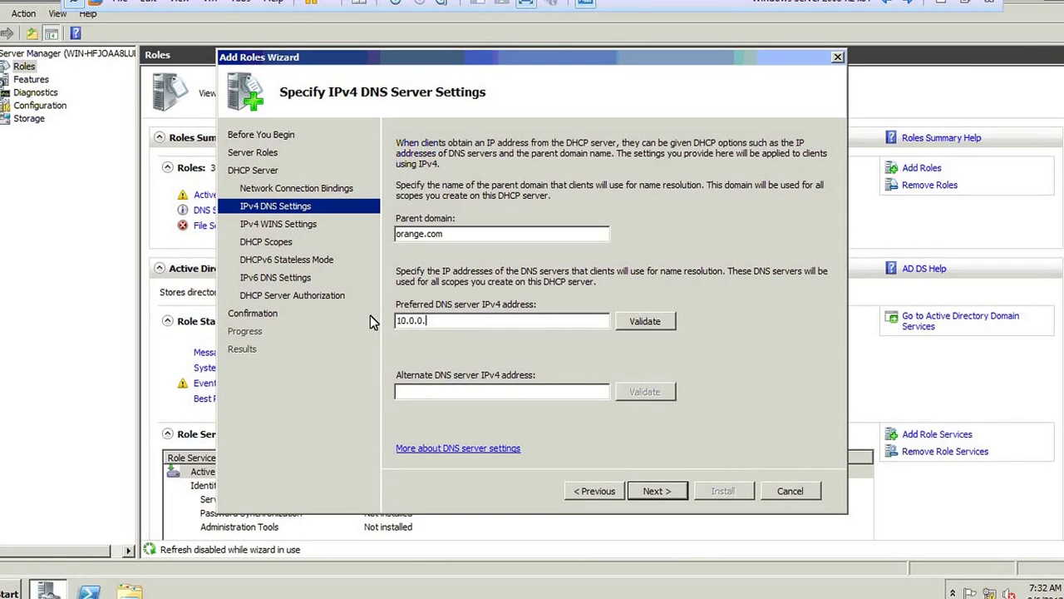
Set the wizard's preferred IPv4 DNS server to 10.0.0.3, validate it, and keep WINS as not required.
key("BackSpace")
type("3")
left_click(653, 327)
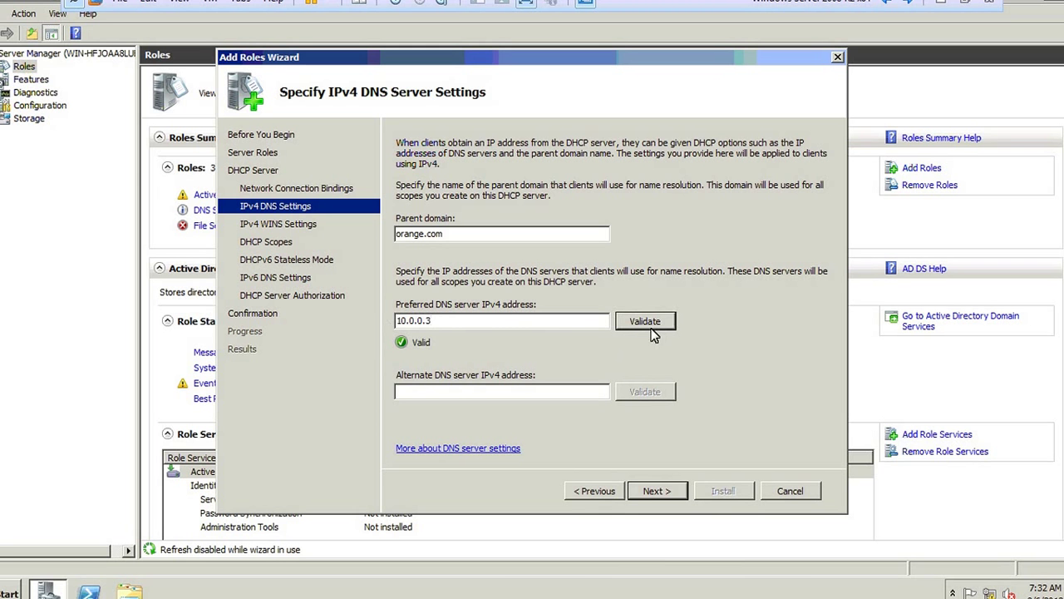
left_click(657, 490)
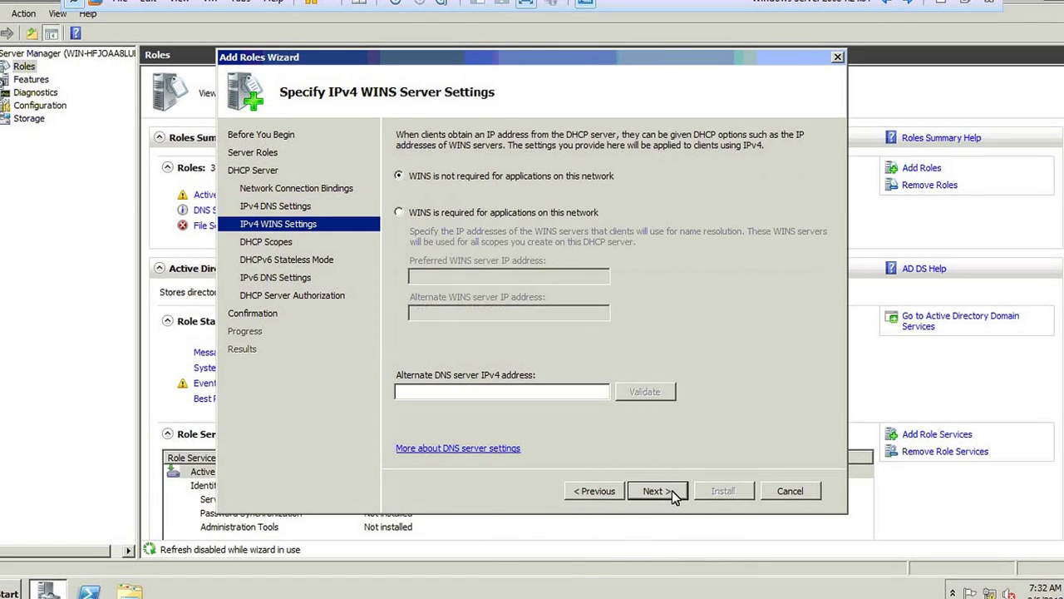
left_click(672, 490)
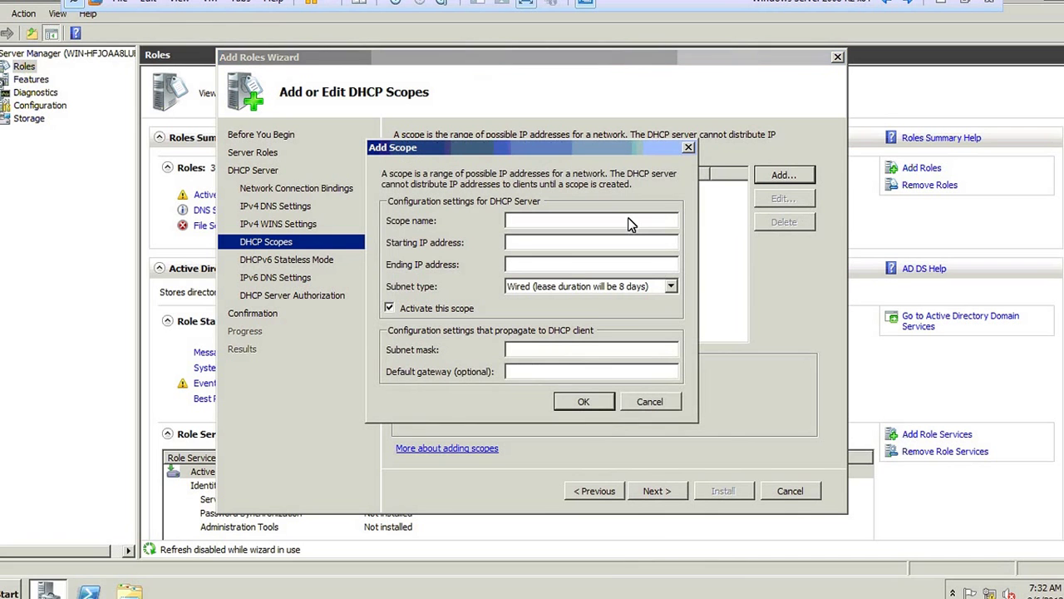
Add an active wired DHCP scope SC-1 ranging from 10.0.0.90 to 10.0.0.110 with subnet mask 255.0.0.0.
type("SC-1")
left_click(590, 246)
type("10.0.0.90")
key("Tab")
type("10.")
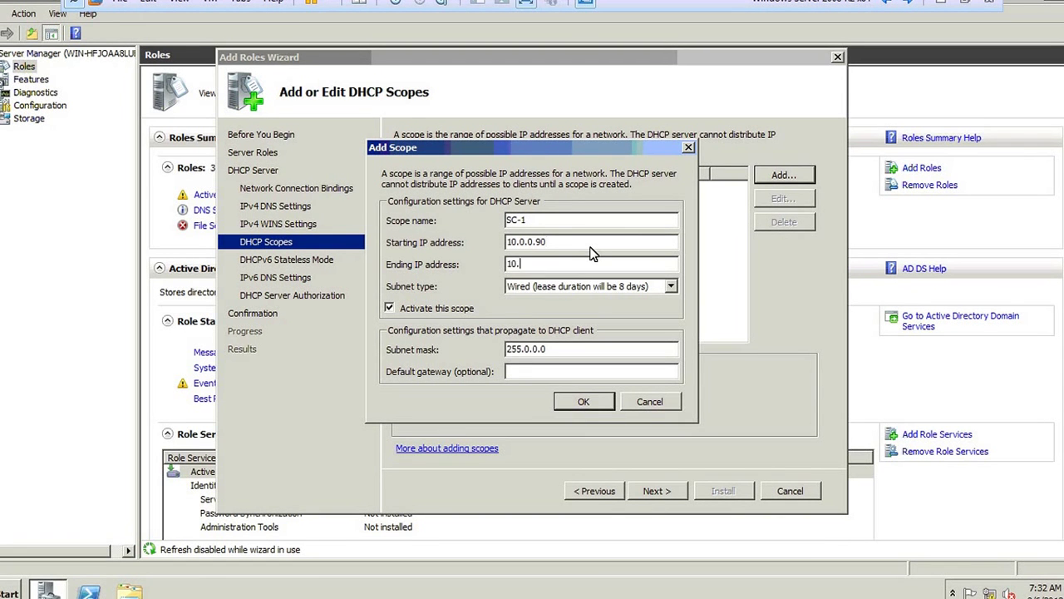
type("0.0.110")
left_click(606, 291)
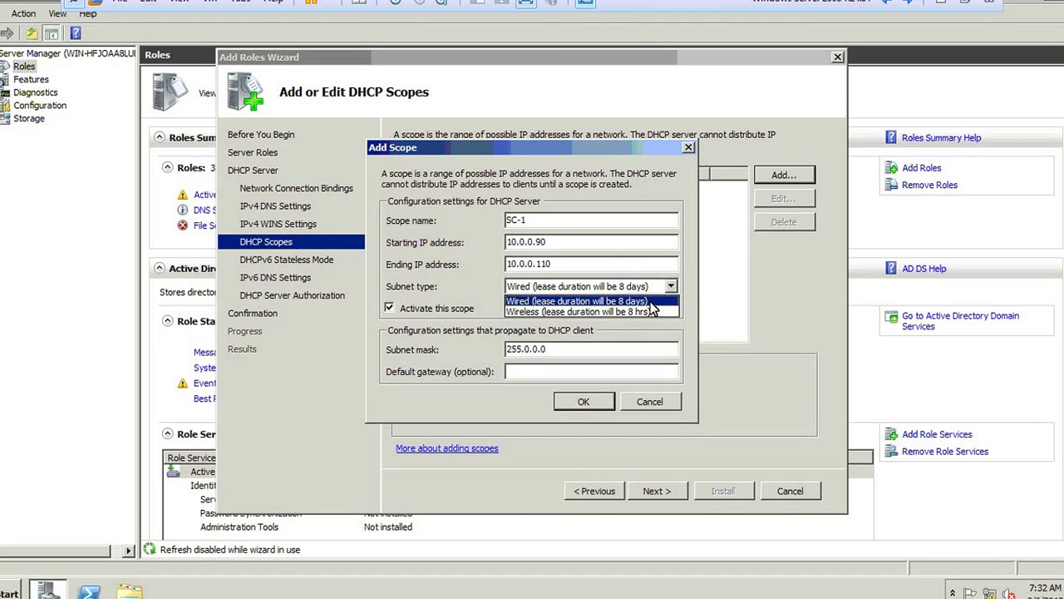
left_click(646, 301)
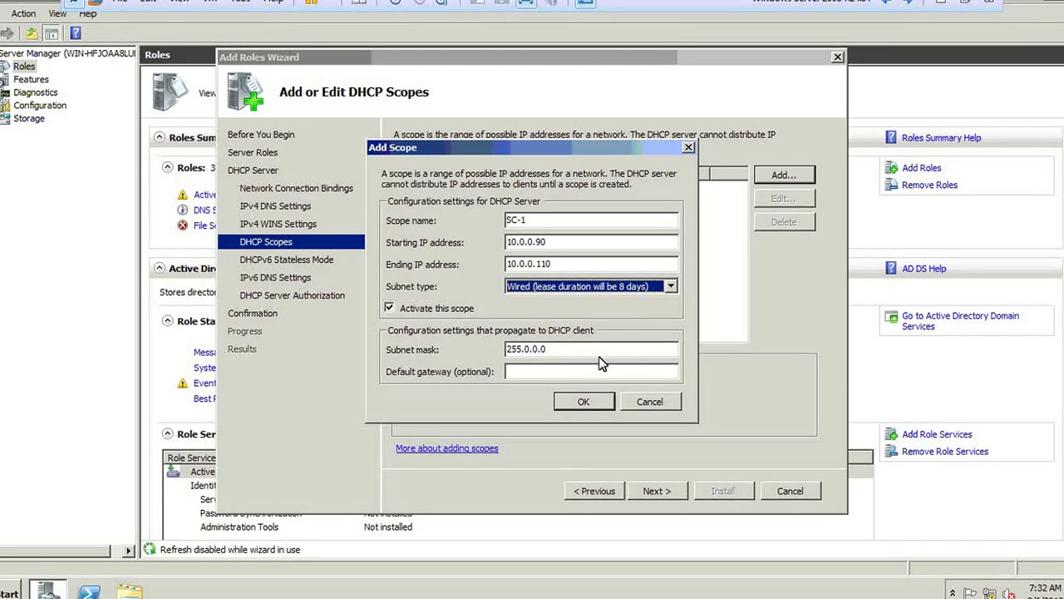
left_click(584, 402)
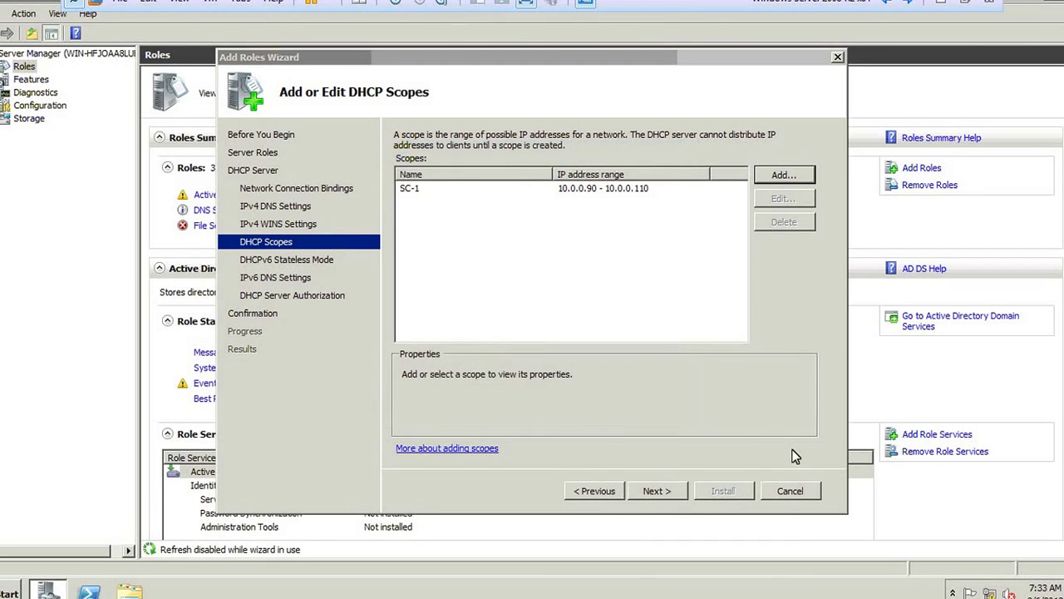
Continue with DHCPv6 stateless mode enabled and accept IPv6 DNS settings with parent domain orange.com and server ::1.
left_click(671, 490)
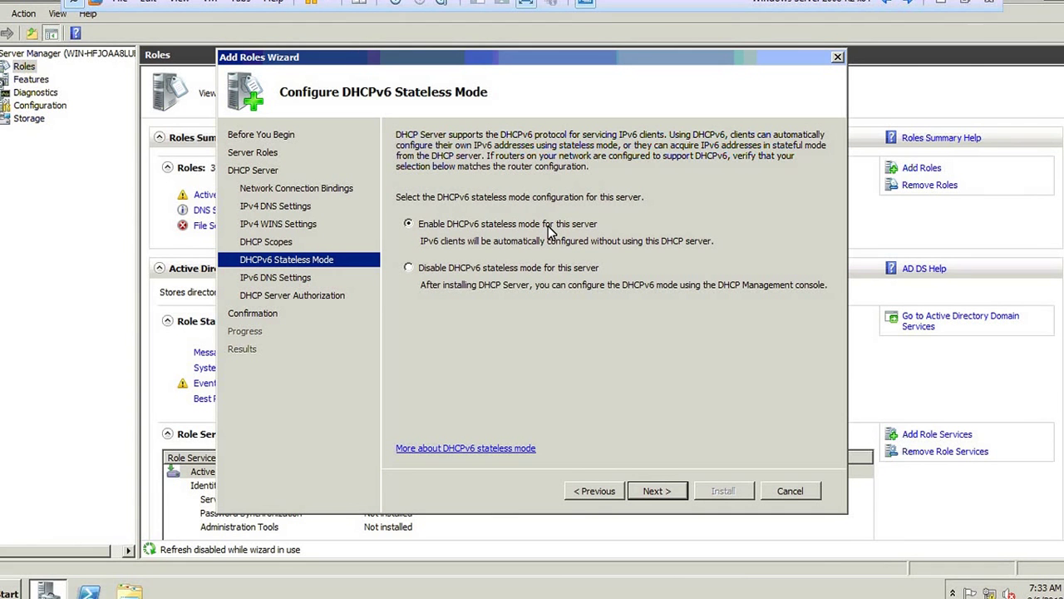
left_click(505, 268)
left_click(672, 495)
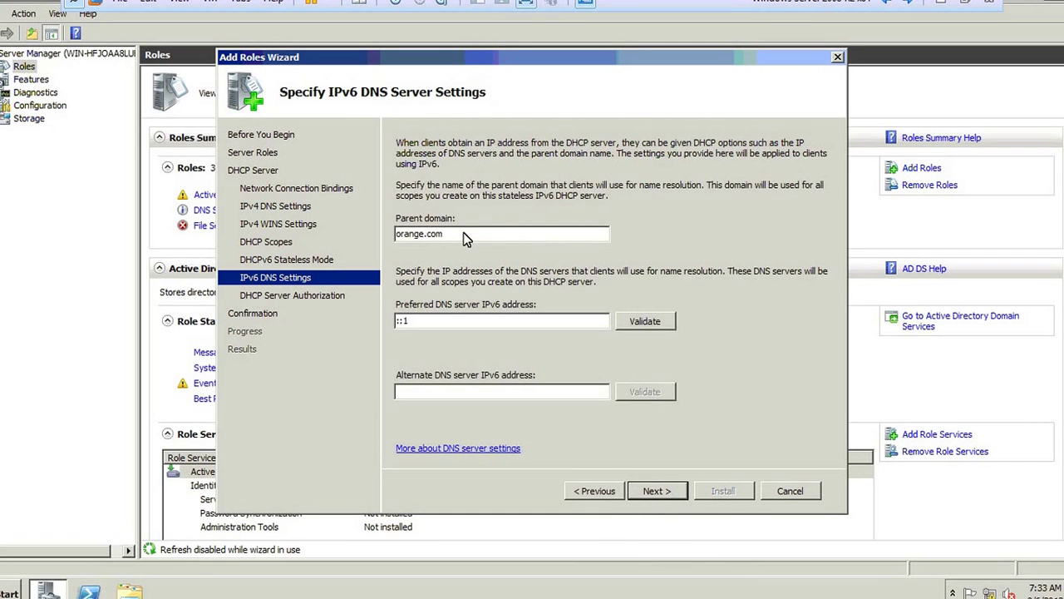
left_click(665, 491)
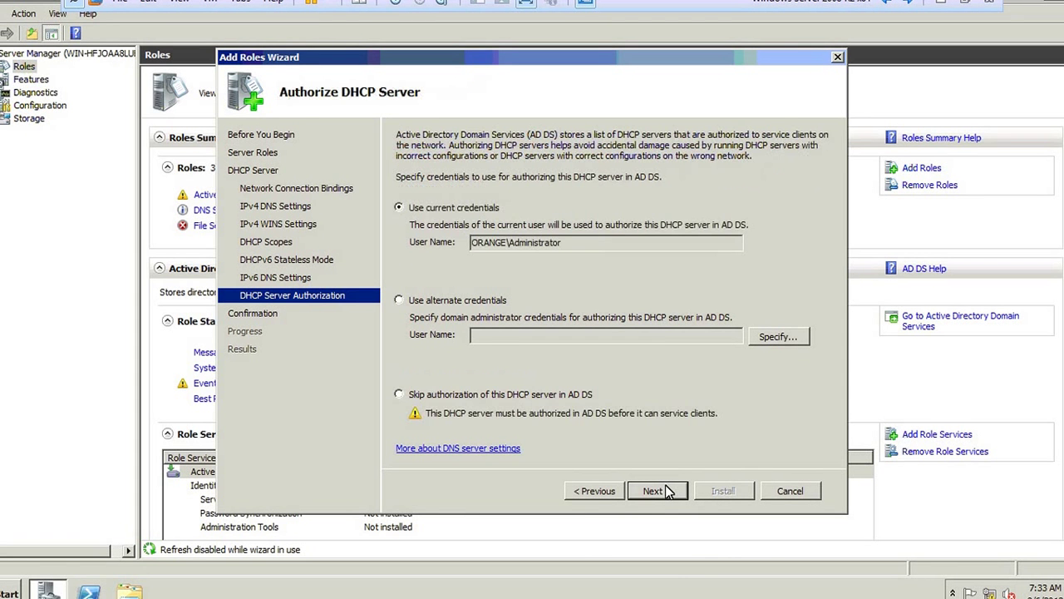
Authorize the DHCP server with the current credentials, install the role, and close the wizard.
left_click(572, 242)
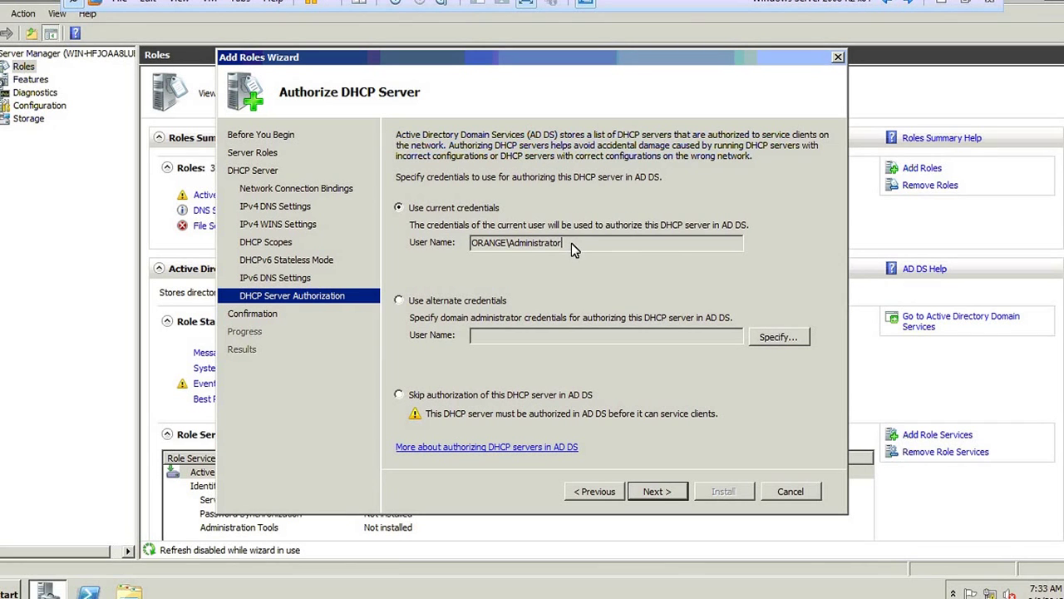
left_click(654, 491)
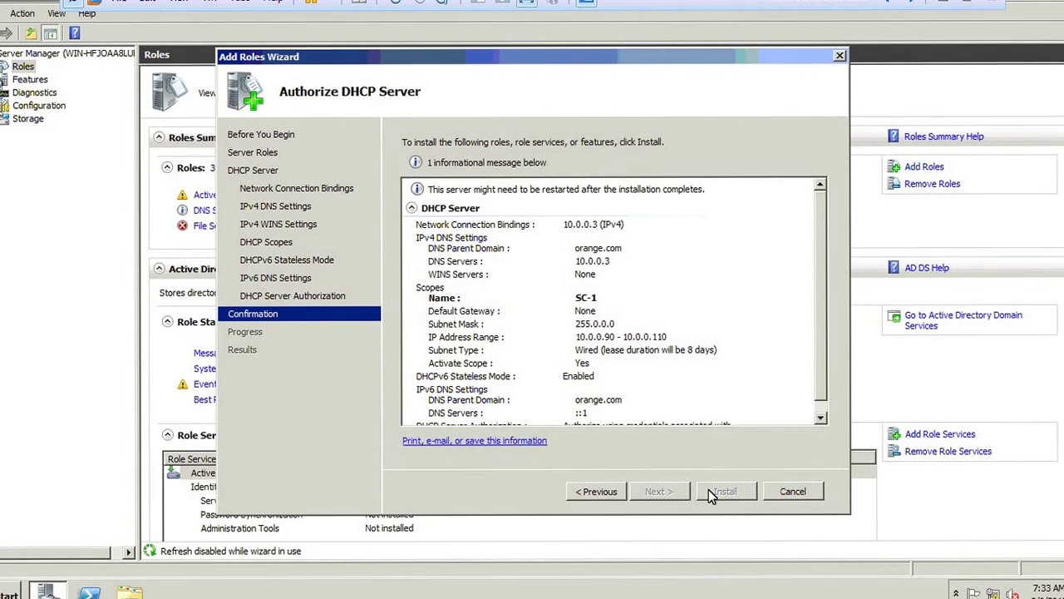
left_click(722, 492)
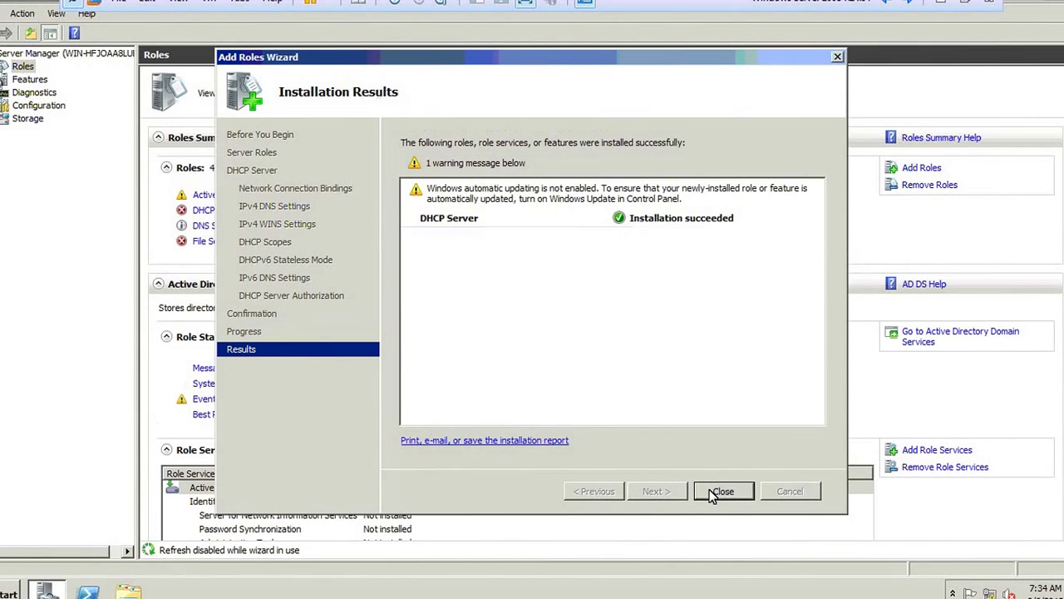
left_click(723, 490)
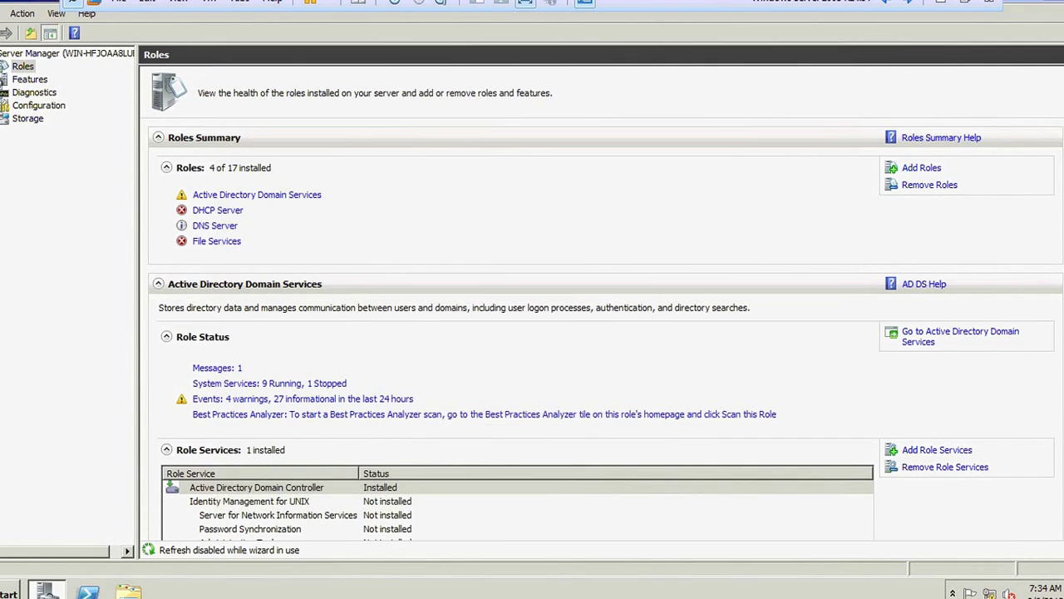
Open the DHCP management console by running dhcpmgmt.msc, maximize its window, and widen the console tree.
left_click(47, 591)
left_click(8, 592)
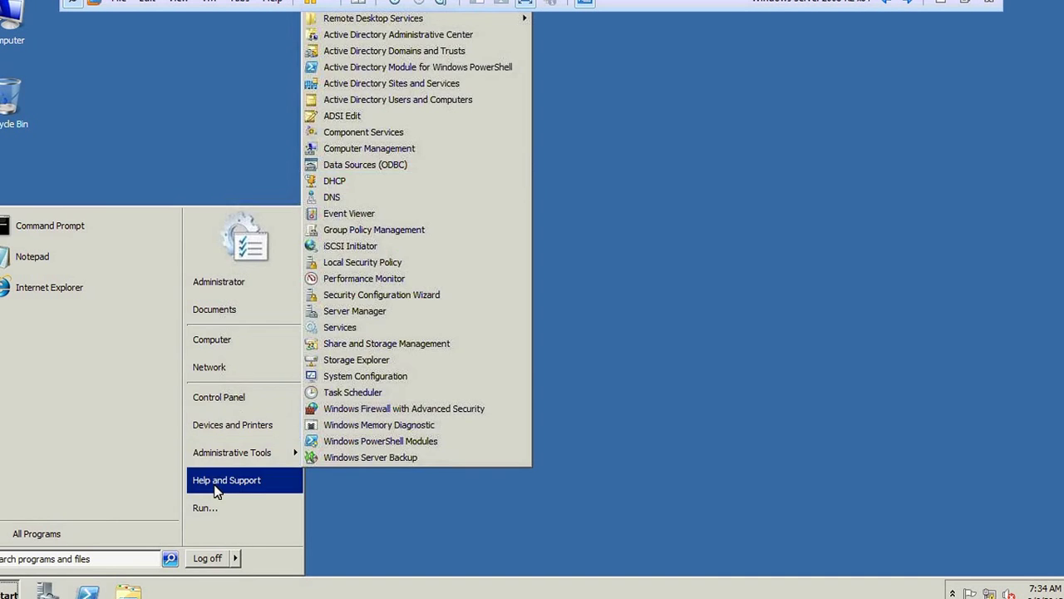
key("super+r")
type("dh")
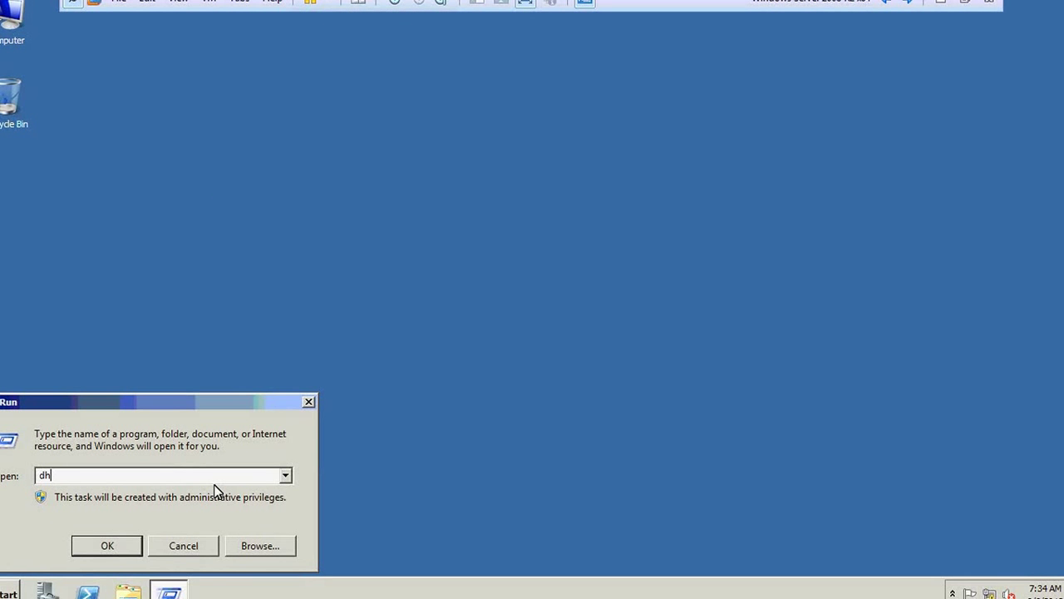
type("cpmgmt.msc")
key("Return")
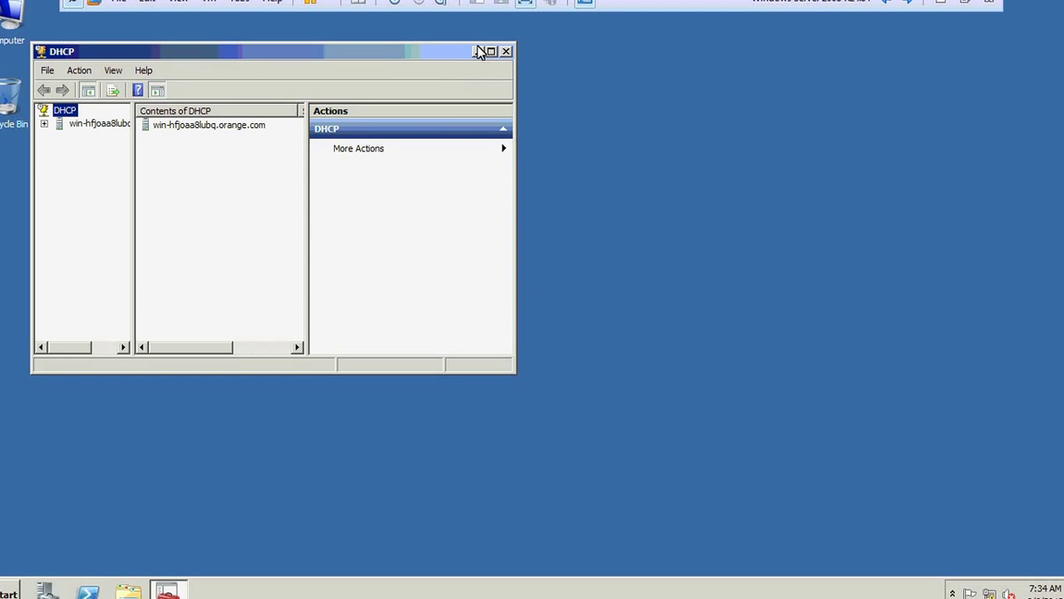
left_click(491, 52)
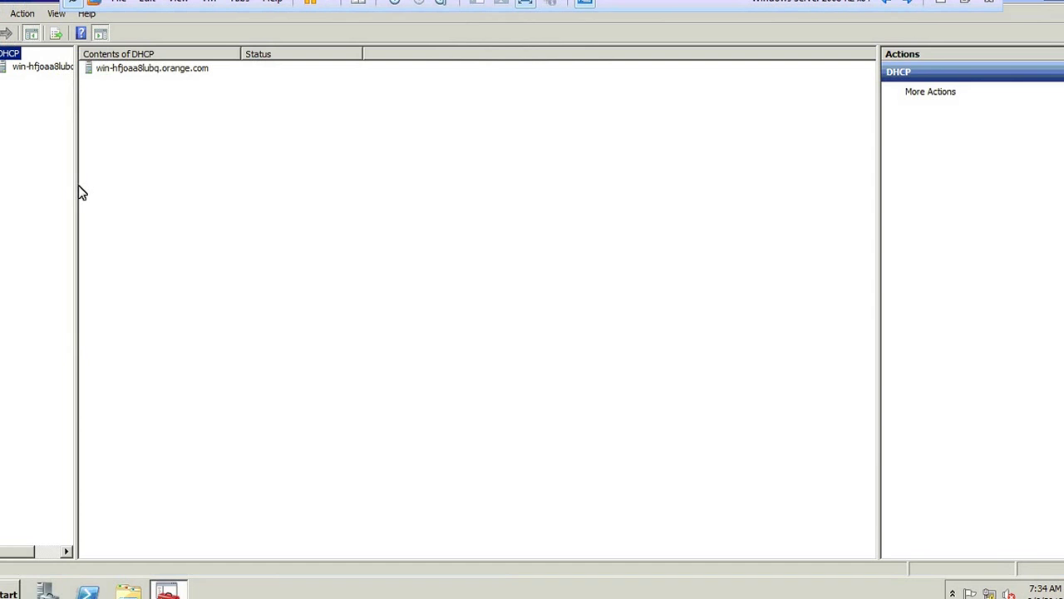
left_click_drag(77, 195, 203, 190)
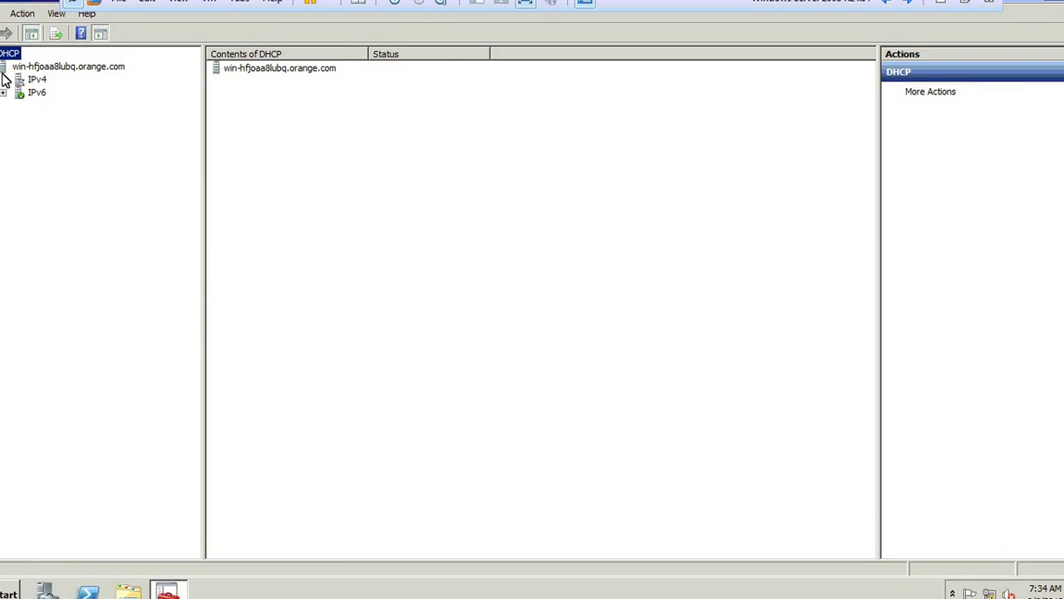
Examine the address pool range and the address leases of IPv4 scope SC-1.
left_click(18, 92)
left_click(73, 91)
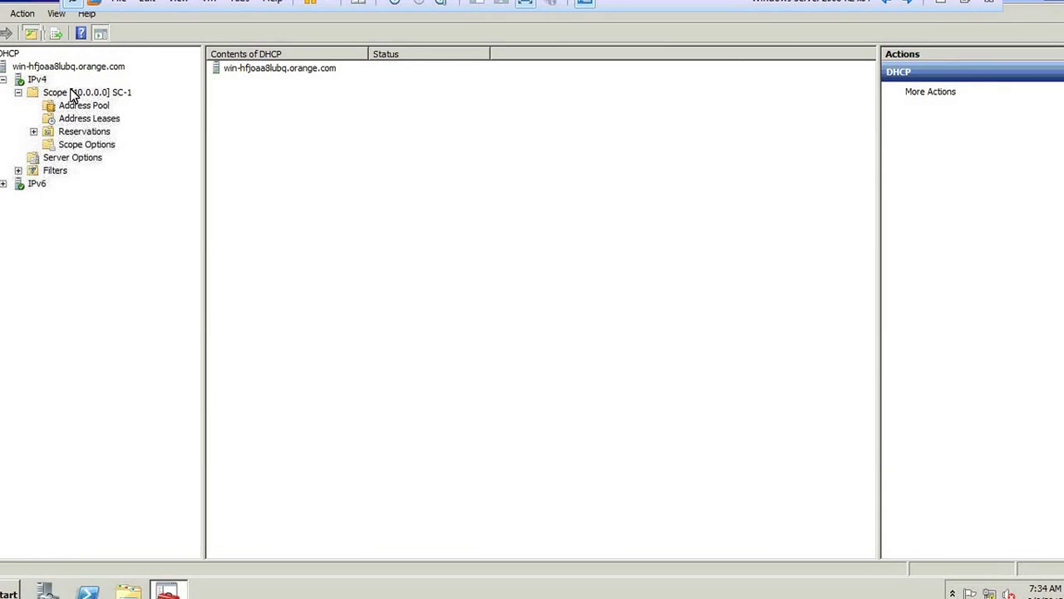
left_click(81, 106)
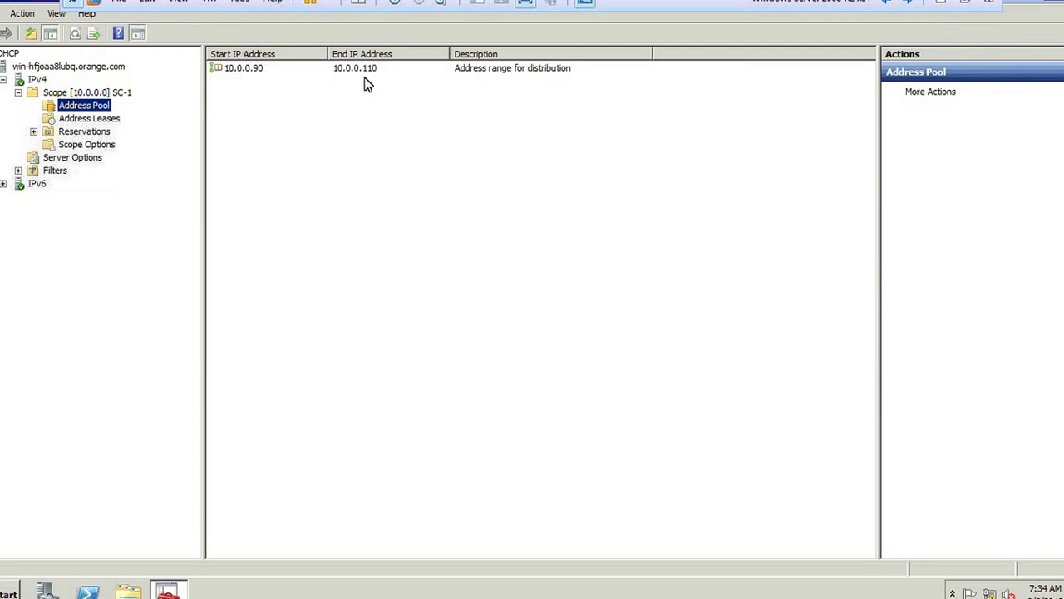
left_click(89, 118)
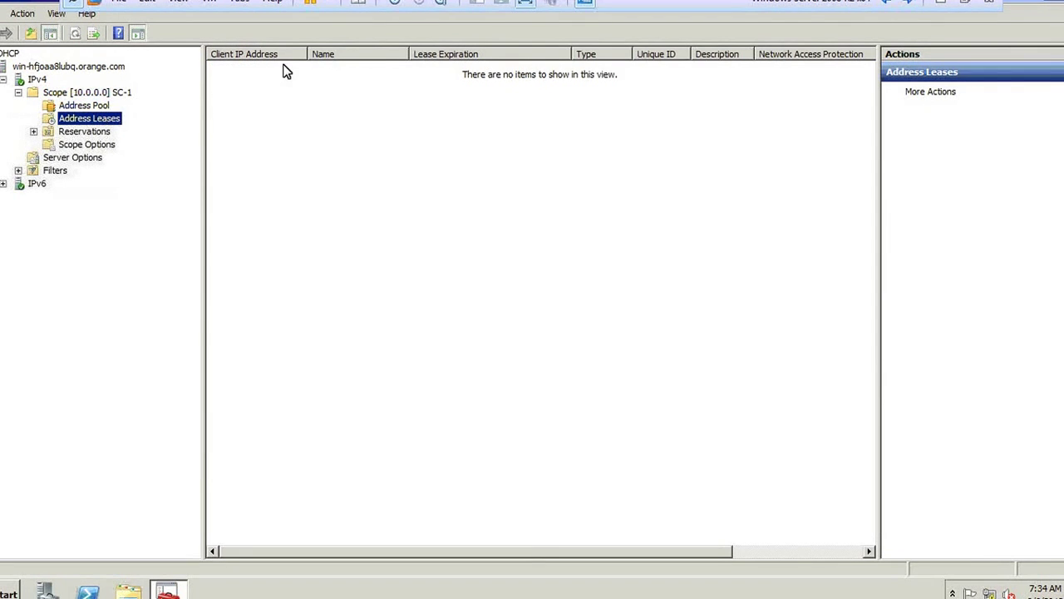
Look at the New Reservation form for scope SC-1 and close it without adding a reservation.
left_click(77, 131)
right_click(73, 129)
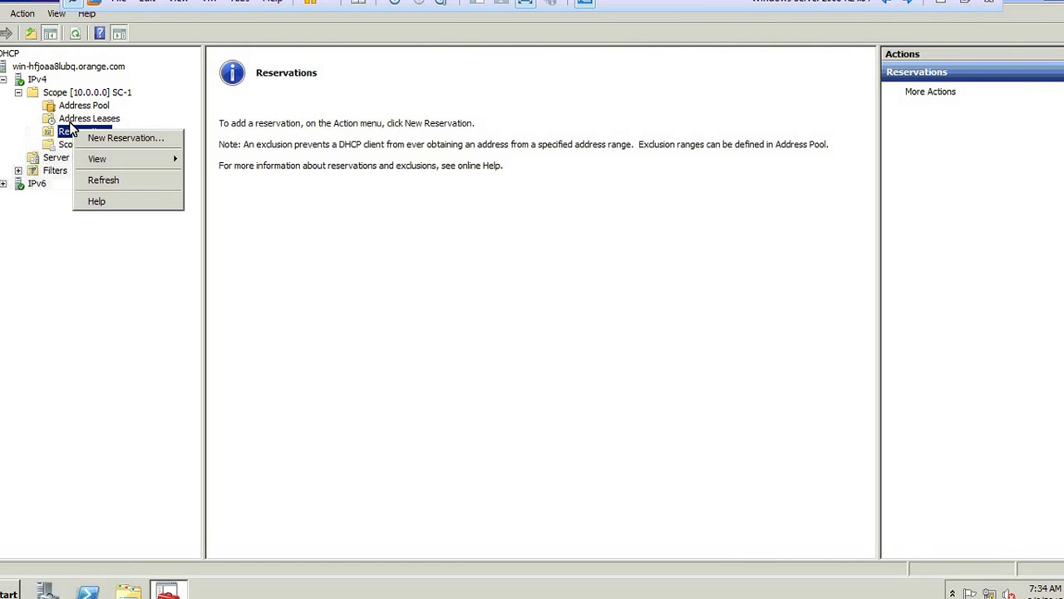
left_click(147, 139)
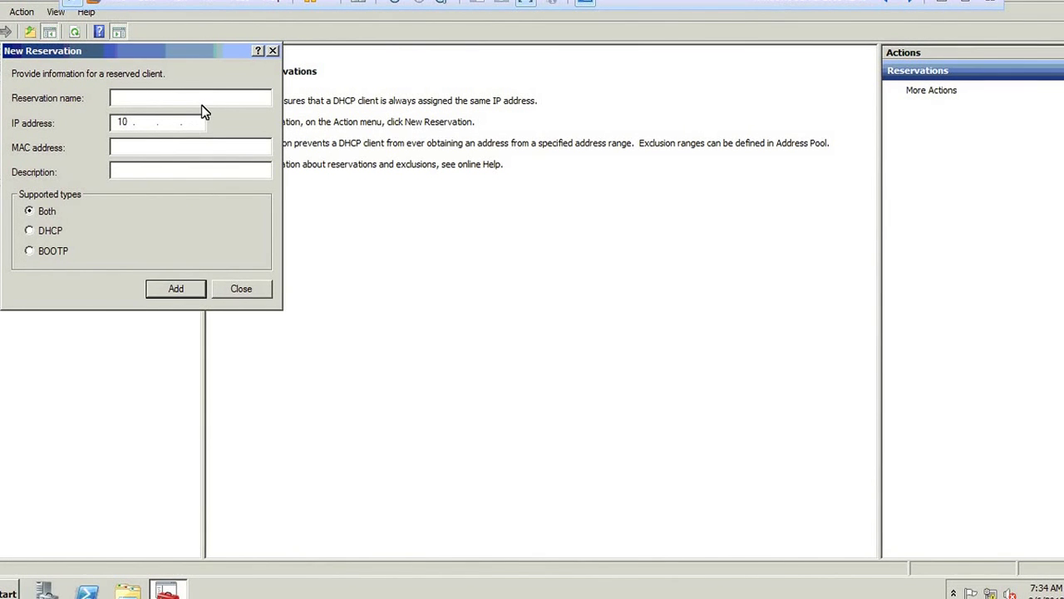
left_click(201, 104)
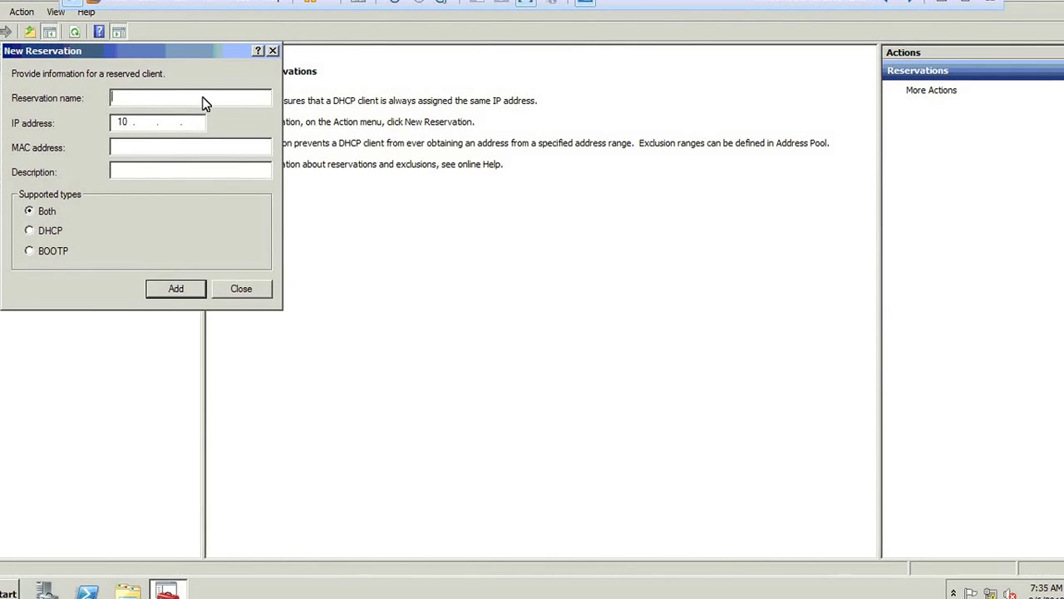
left_click(232, 293)
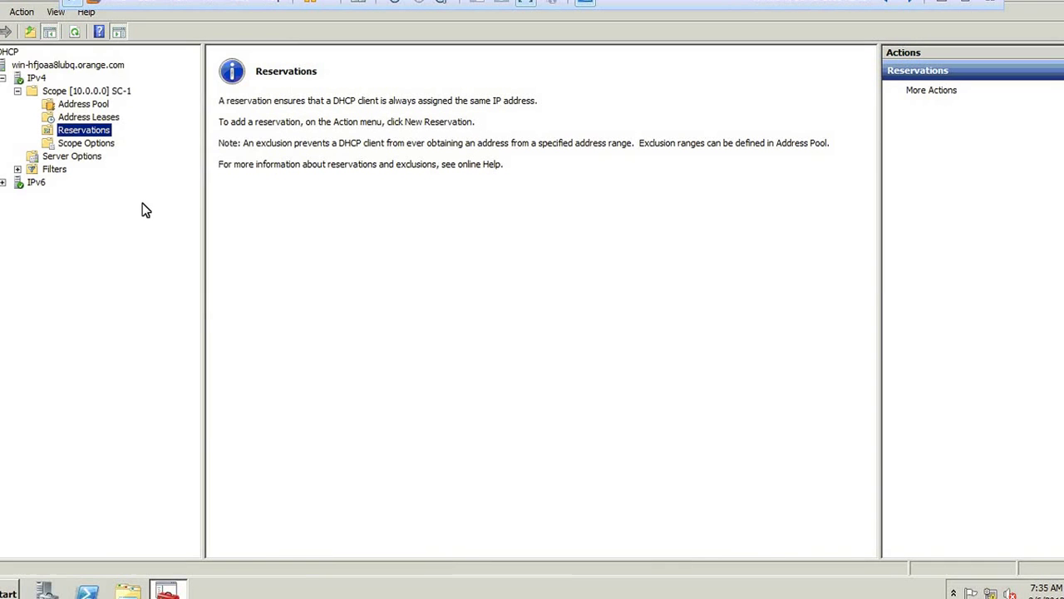
Inspect the New Filter form for the IPv4 Deny list without adding a filter, and return to the scope's address leases.
left_click(18, 170)
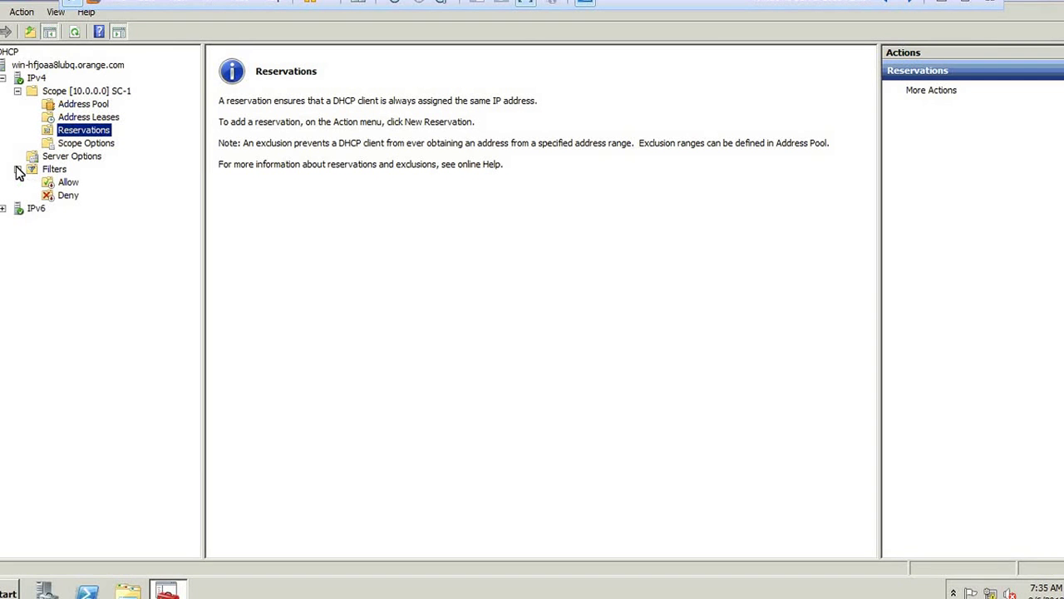
right_click(70, 197)
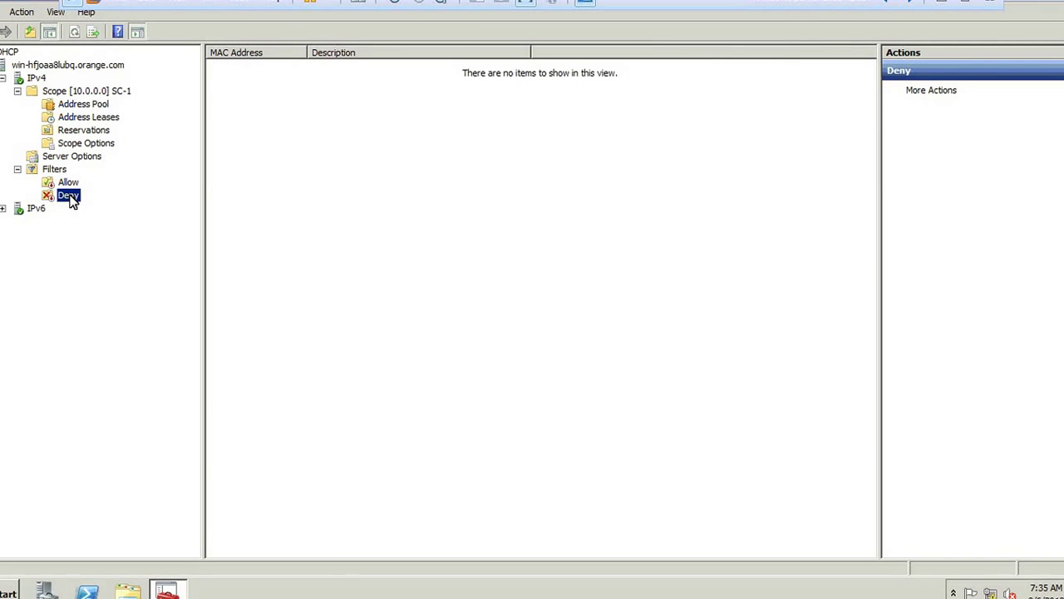
right_click(73, 201)
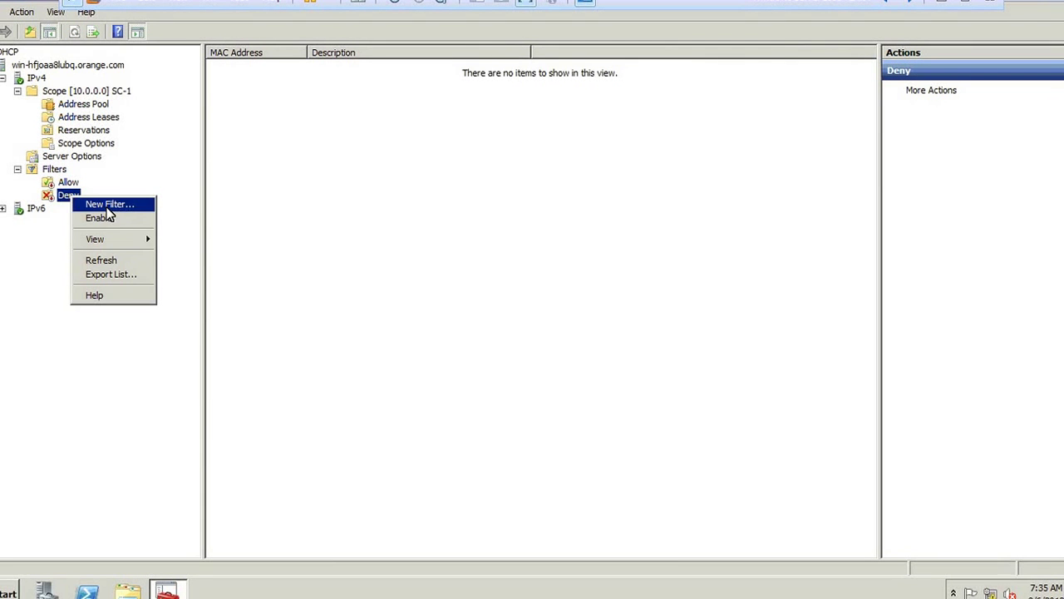
left_click(106, 207)
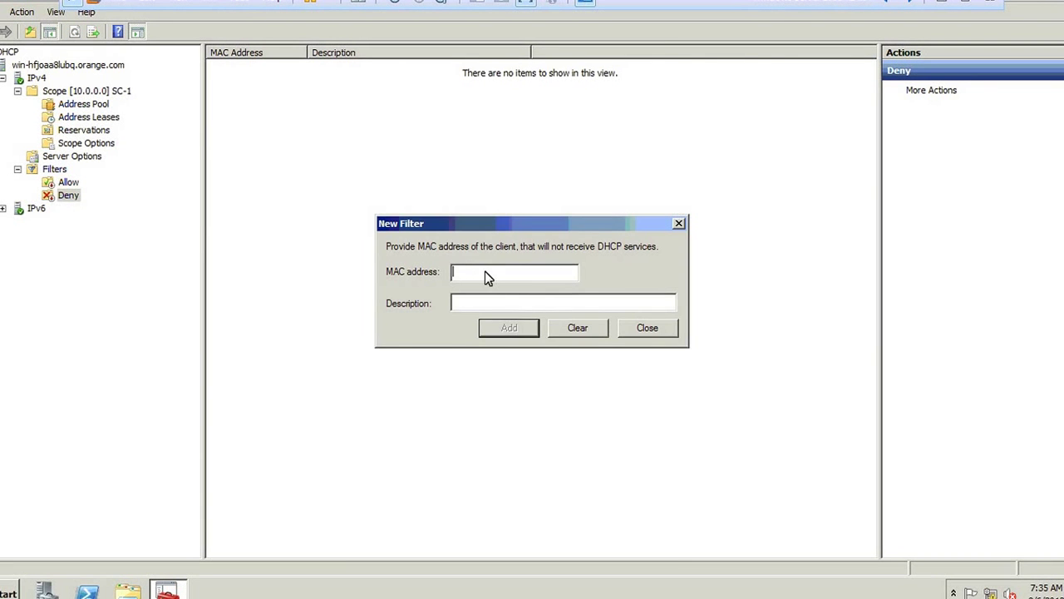
key("Escape")
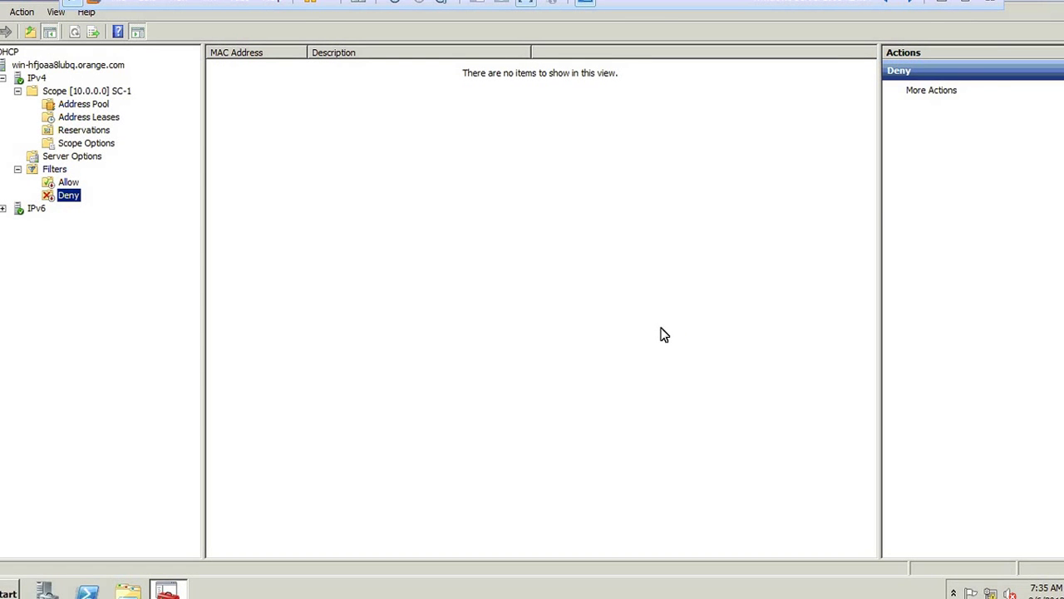
right_click(75, 203)
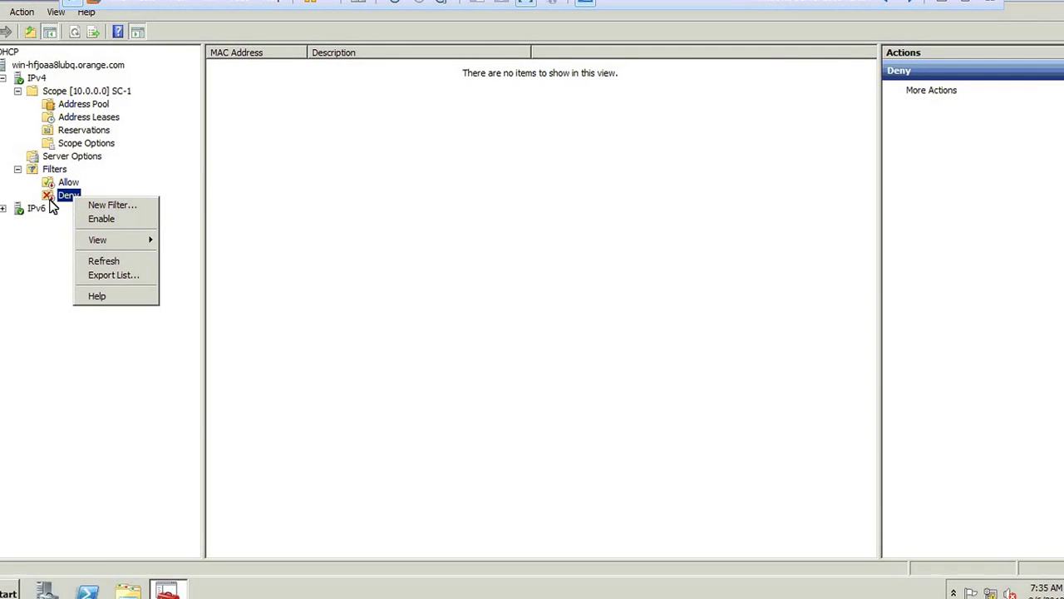
left_click(60, 223)
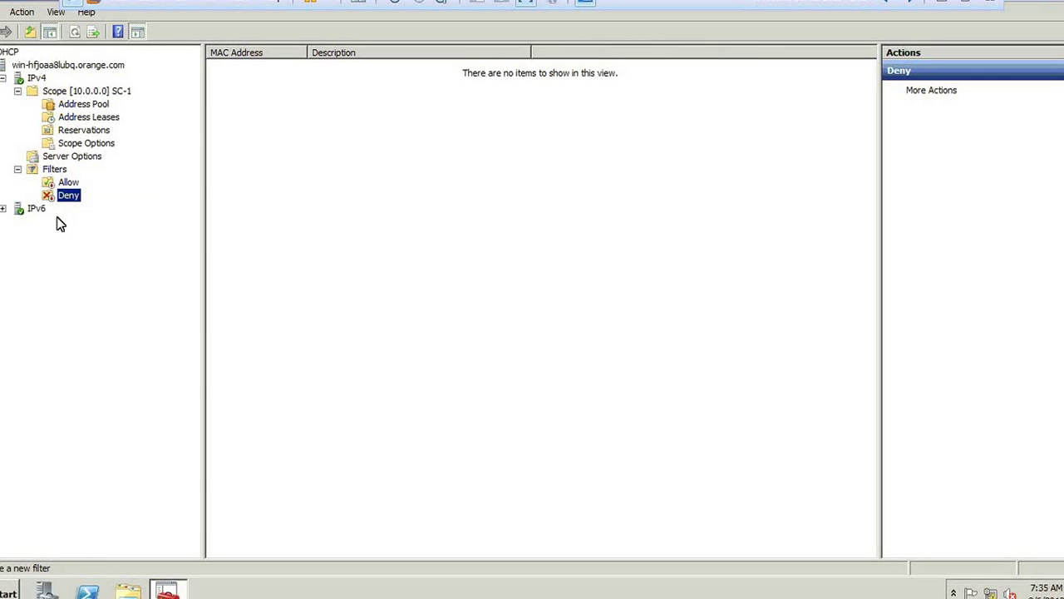
left_click(92, 117)
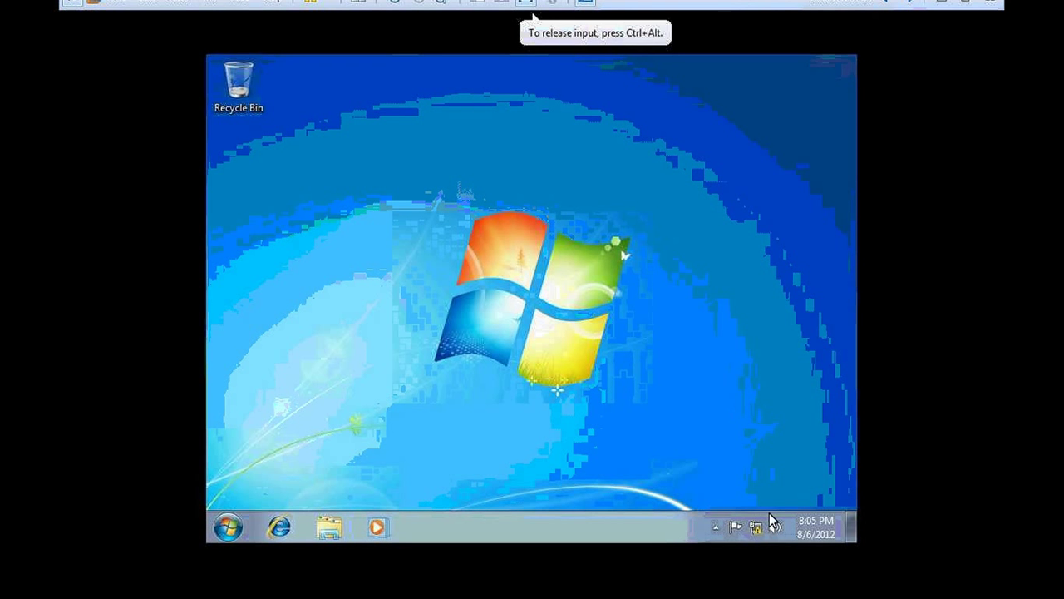
On the Windows 7 client, open the Internet Protocol Version 4 properties of the Local Area Connection.
left_click(755, 529)
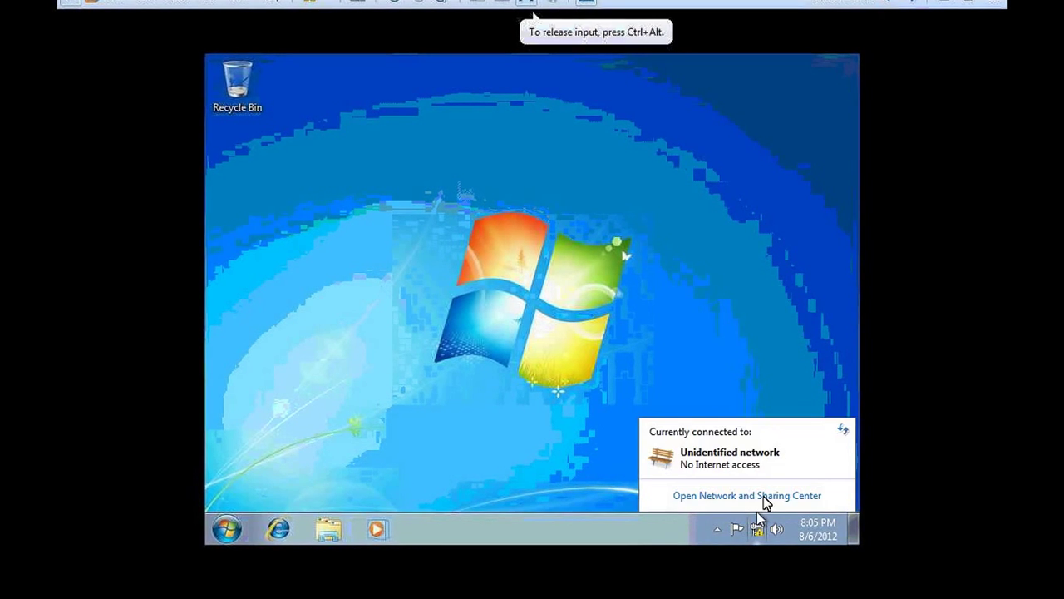
left_click(763, 495)
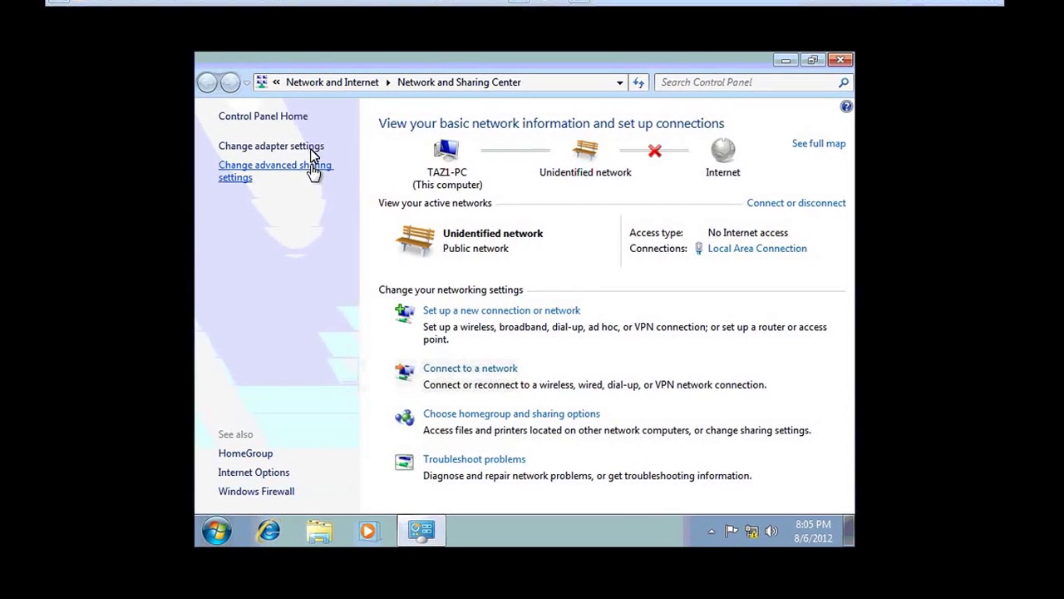
left_click(323, 152)
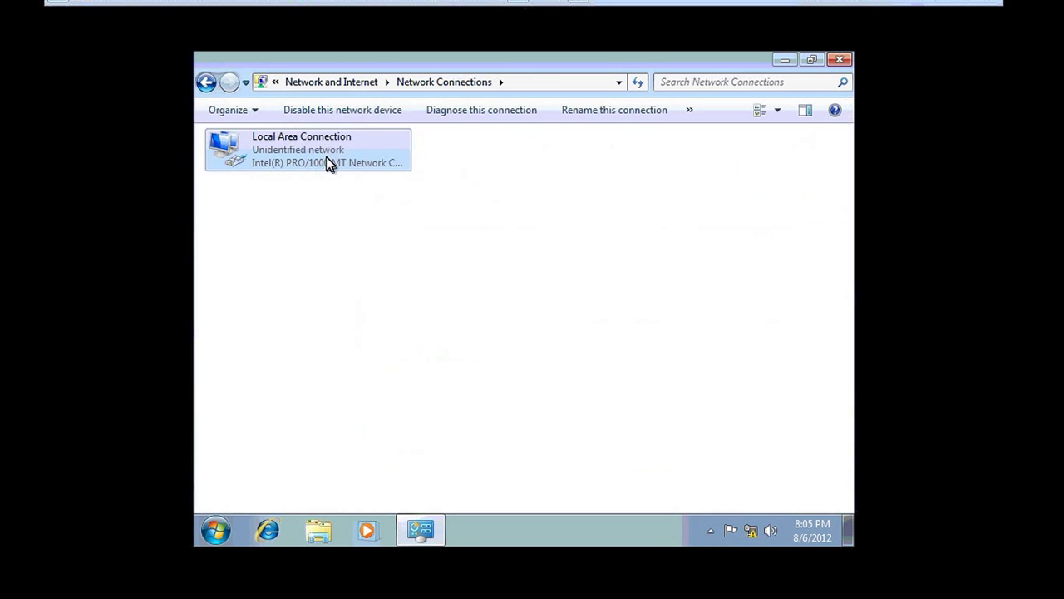
right_click(326, 157)
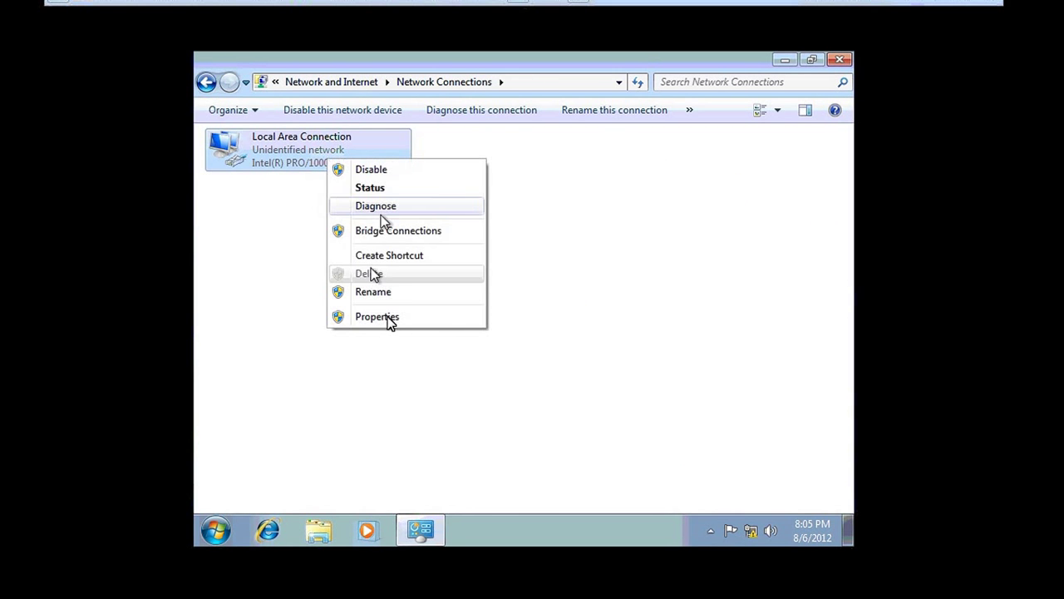
left_click(389, 315)
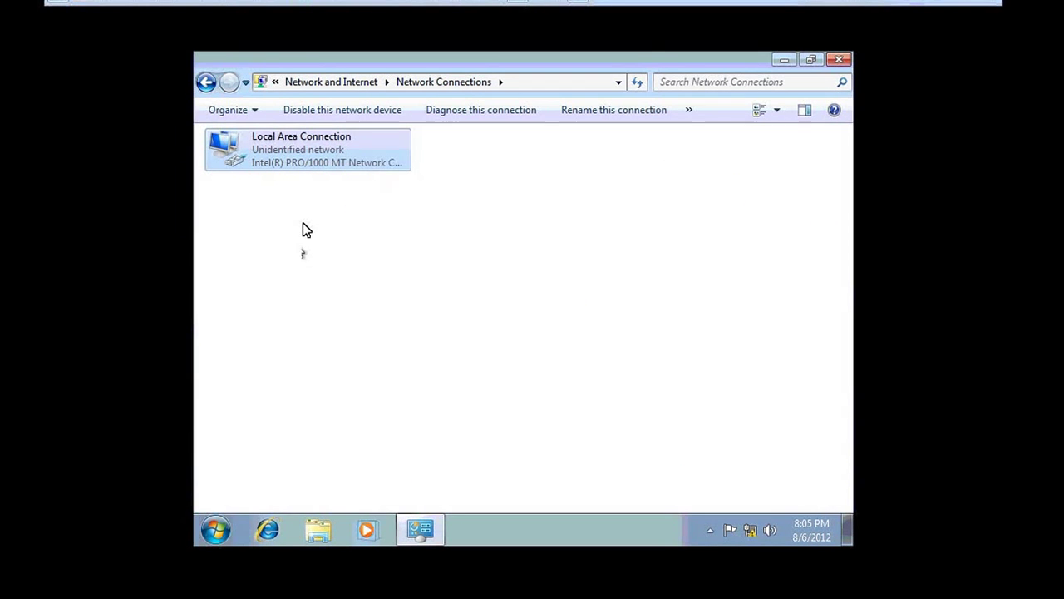
left_click(361, 312)
left_click(449, 384)
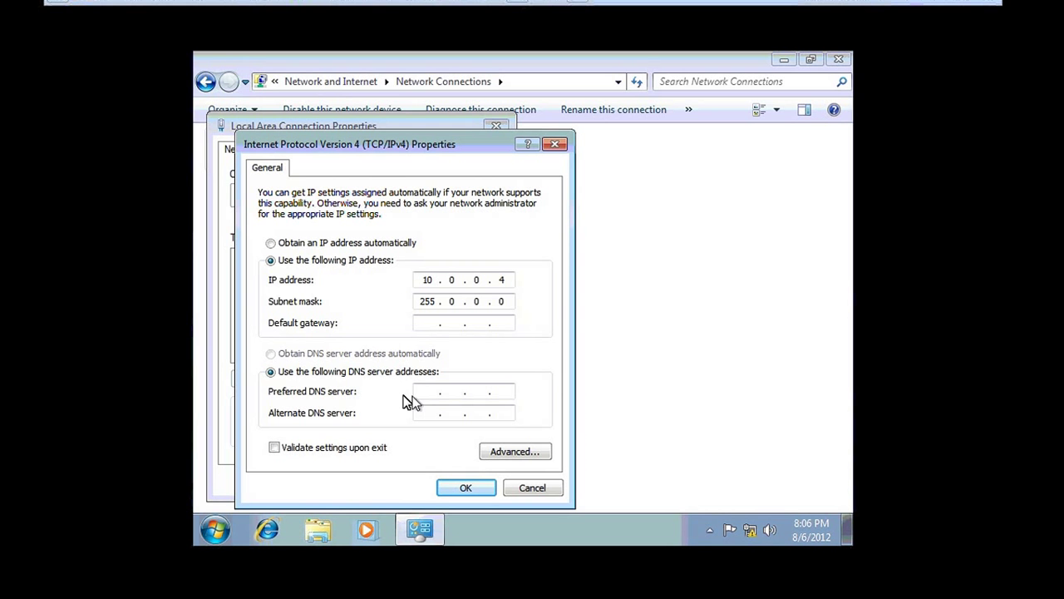
Set IPv4 to obtain an IP address automatically and assign the orange.com network the Work location.
left_click(386, 243)
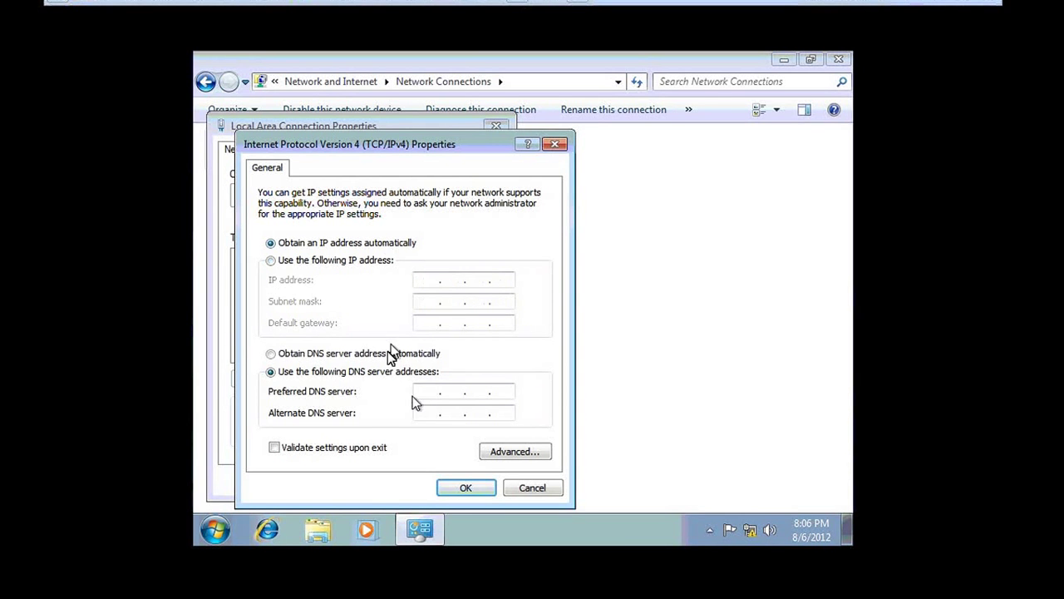
left_click(490, 492)
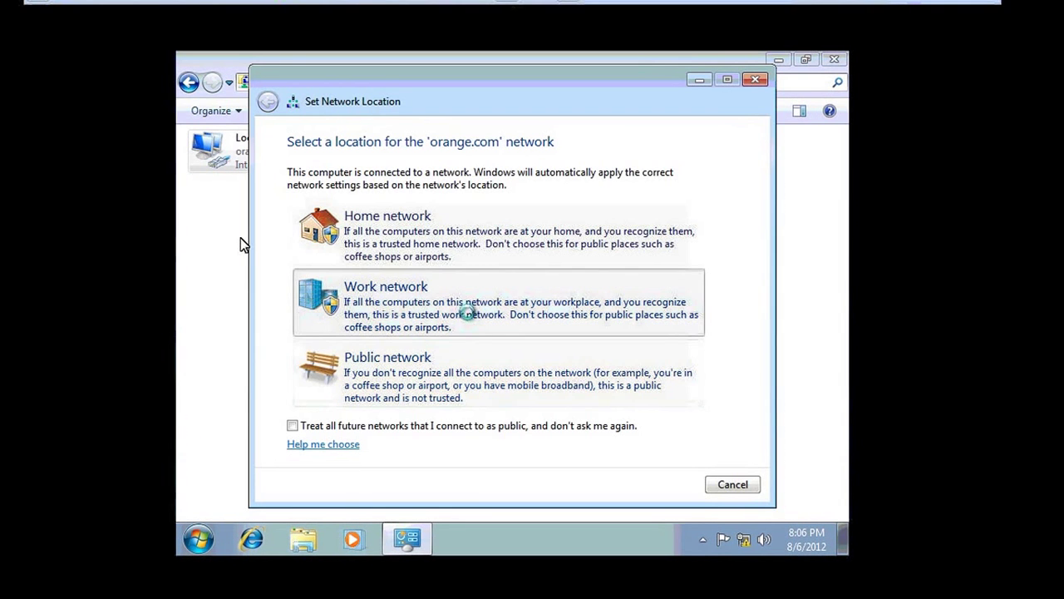
left_click(470, 313)
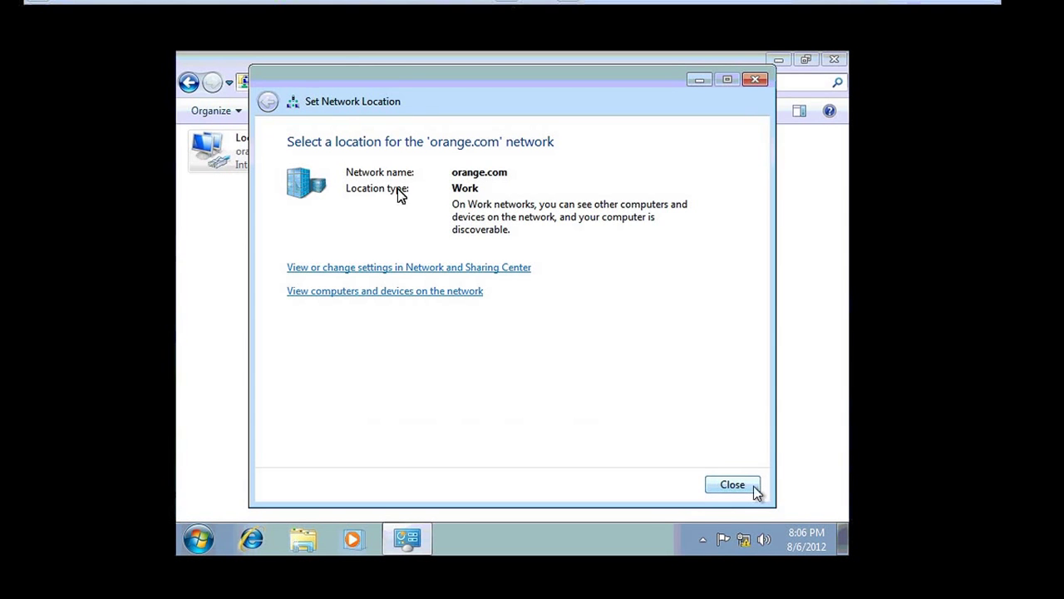
left_click(753, 489)
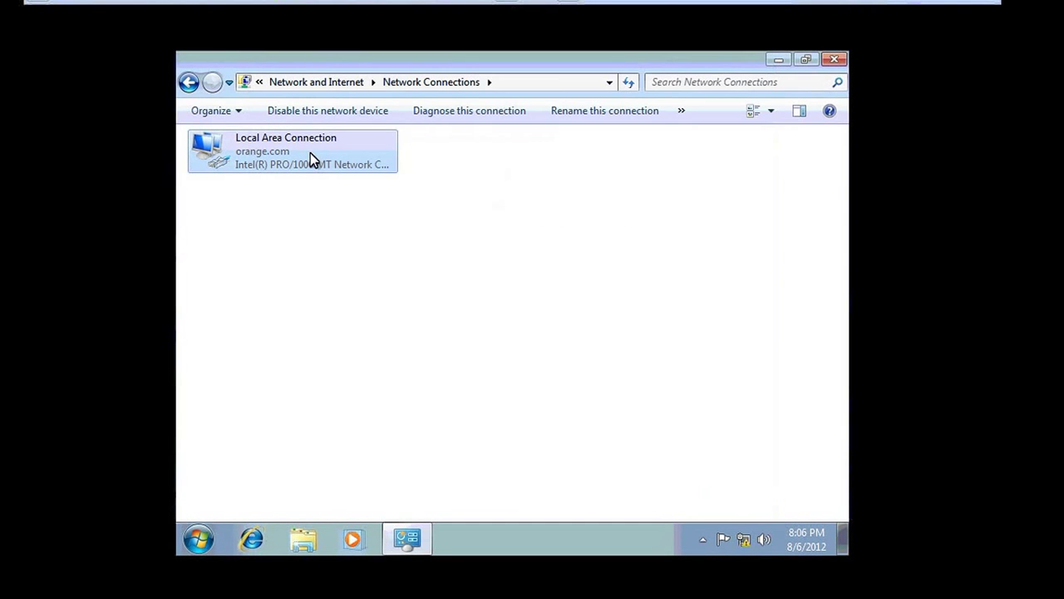
Check the Local Area Connection's details for the IPv4 address, lease expiry and DHCP server, and close the status windows.
right_click(310, 153)
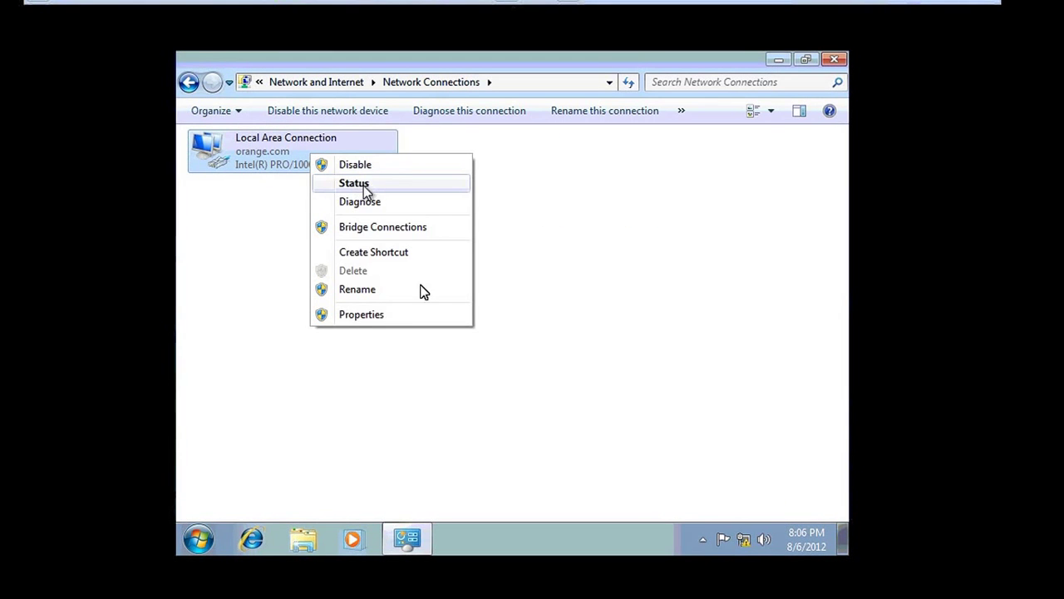
left_click(357, 184)
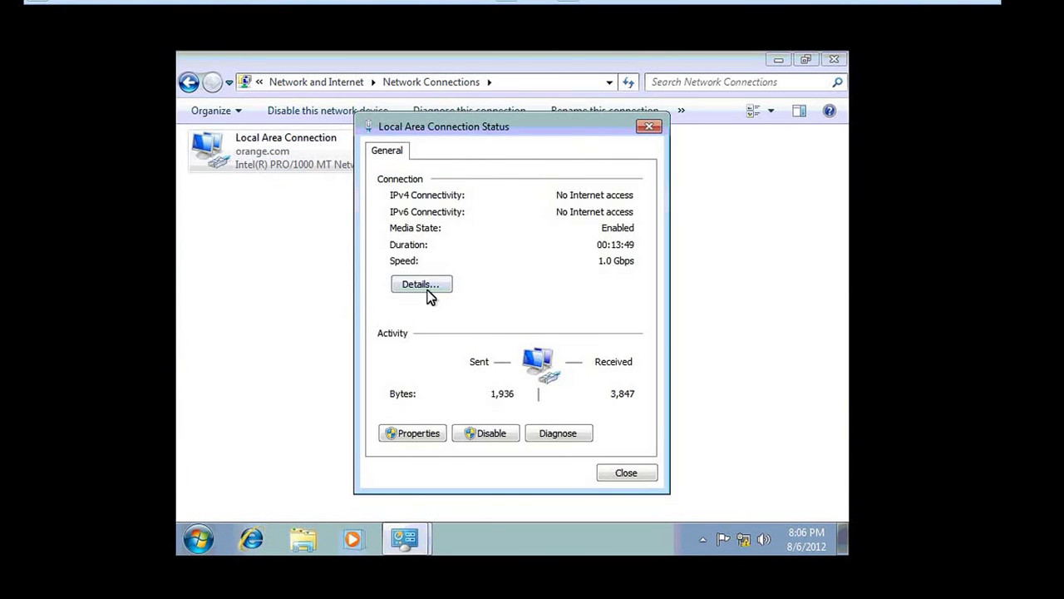
left_click(422, 285)
left_click(521, 272)
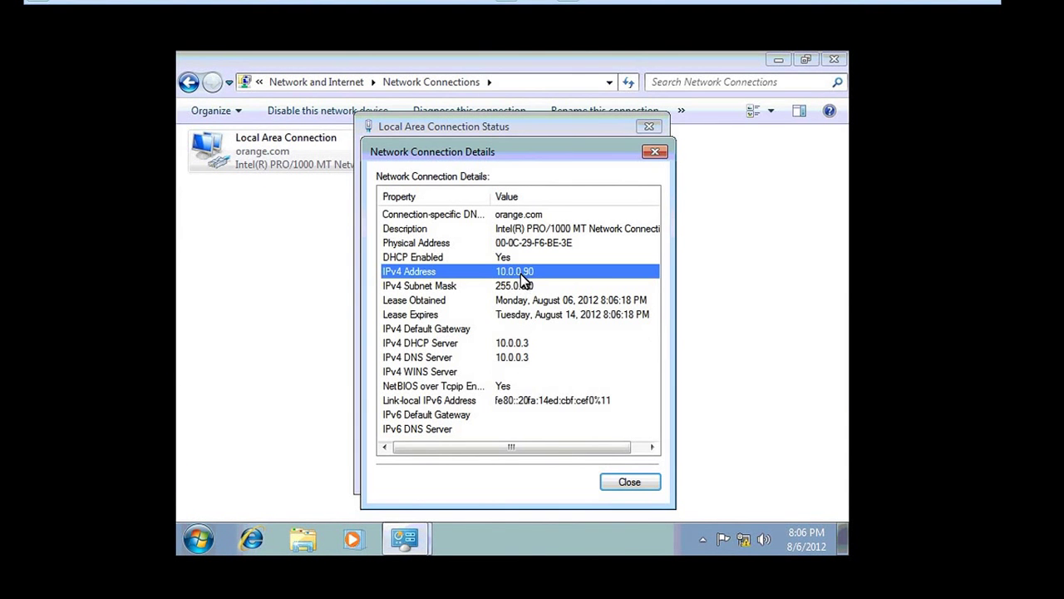
left_click(540, 312, "ctrl")
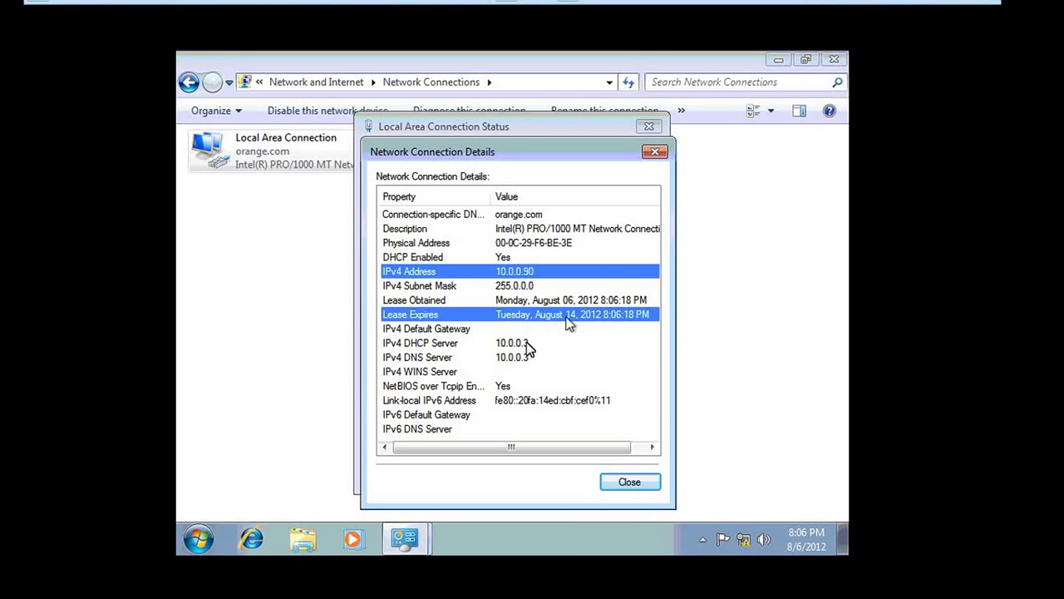
left_click(526, 342)
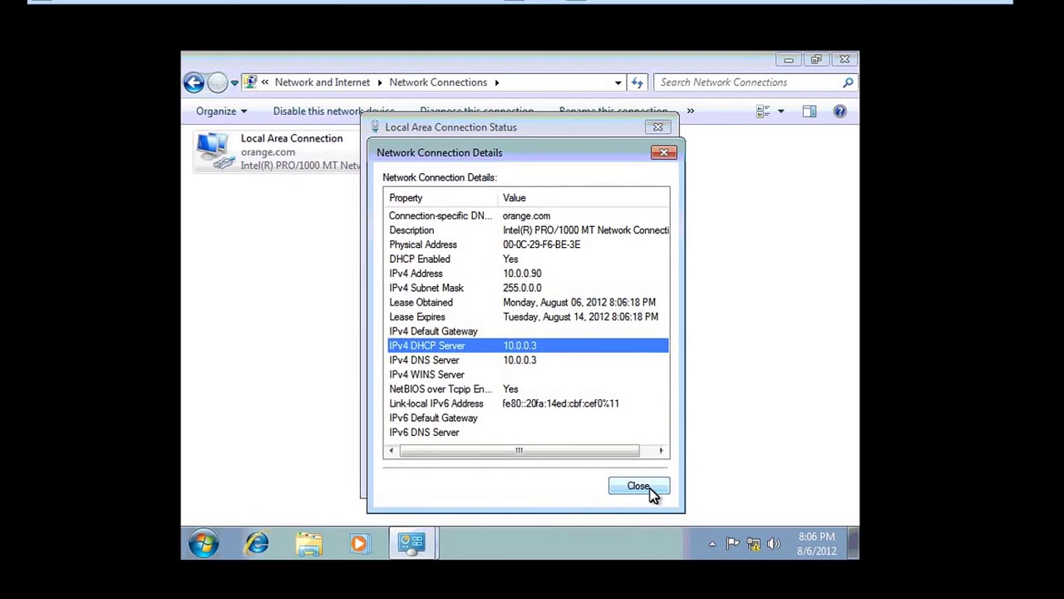
left_click(651, 489)
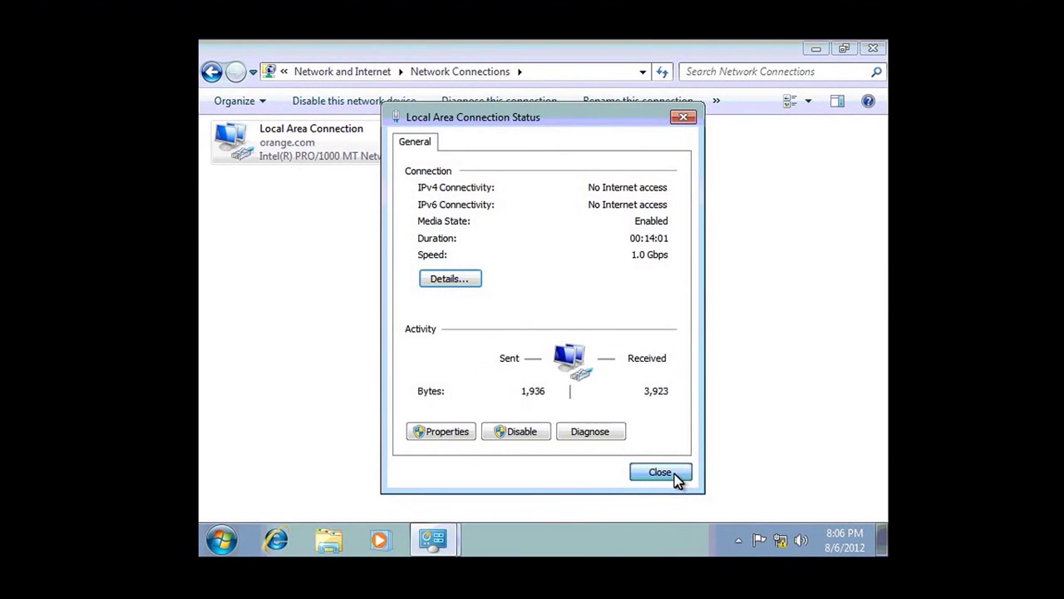
left_click(675, 476)
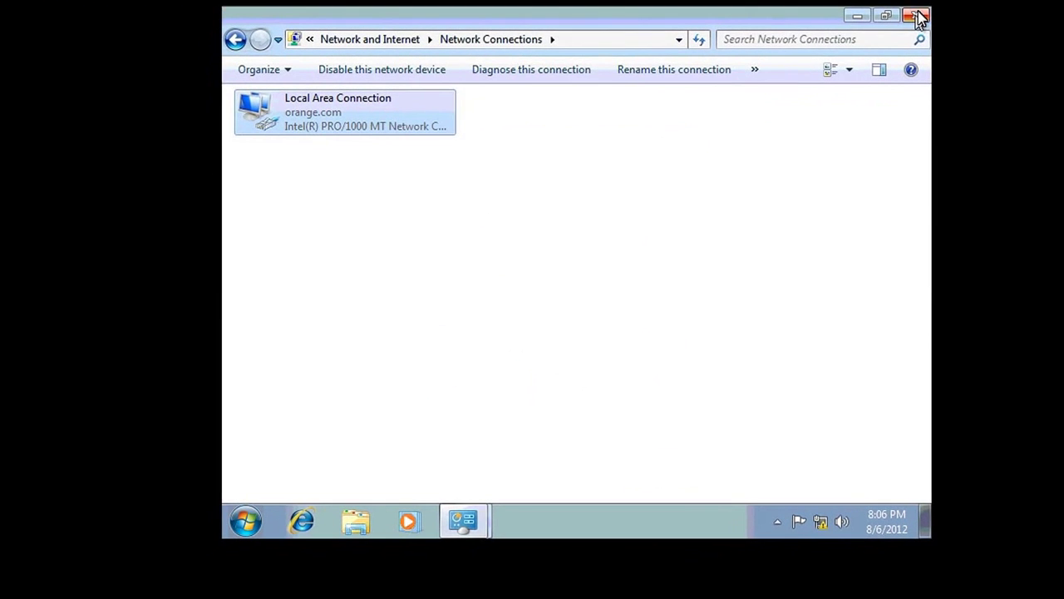